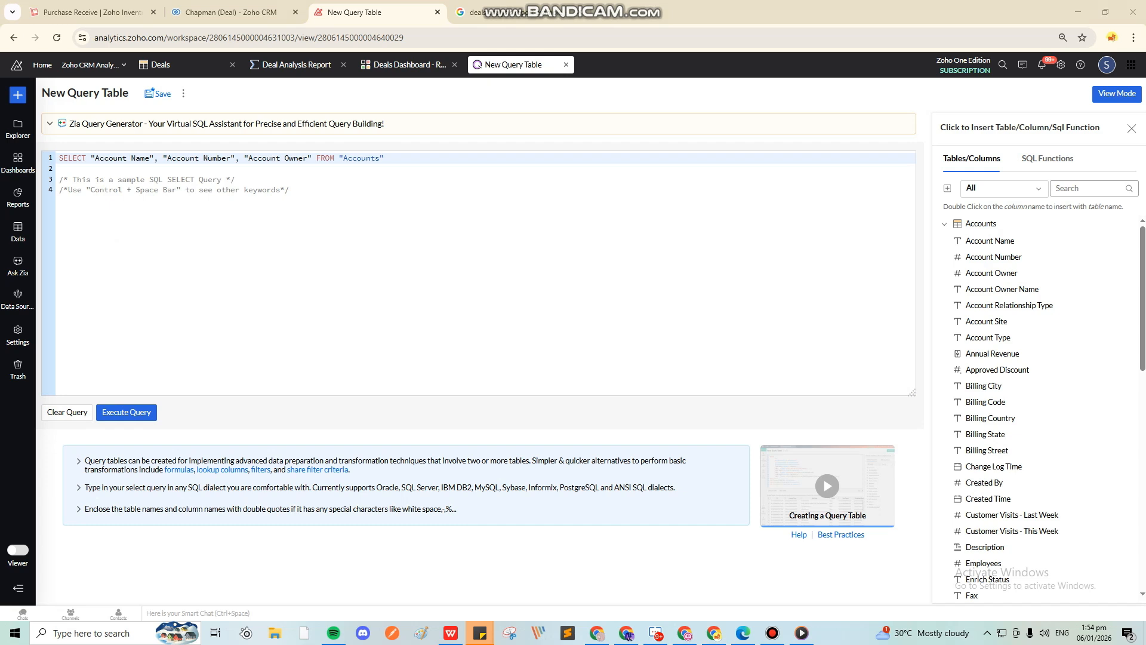
Replace the sample query with one selecting deal name, account name, primary contact, amount, stage and closing date from Deals, left-joined to Accounts and Contacts.
{"action": "left_click", "coordinate": [371, 273]}
{"action": "key", "text": "ctrl+a"}
{"action": "type", "text": "SELECT     D.\"Deal Name\"        AS \"Deal Name\",     A.\"Account Name\"   AS \"Account Name\",     C.\"Full Name\"        AS \"Primary Contact\",     D.\"Amount\"           AS \"Deal Amount\",     D.\"Stage\"            AS \"Deal Stage\",     D.\"Closing Date\"     AS \"Closing Date\" FROM \"Deals\" D LEFT JOIN \"Accounts\" A     ON D.\"Account Name\" = A.\"Id\" LEFT JOIN \"Contacts\" C     ON D.\"Contact Name\" = C.\"Id\";"}
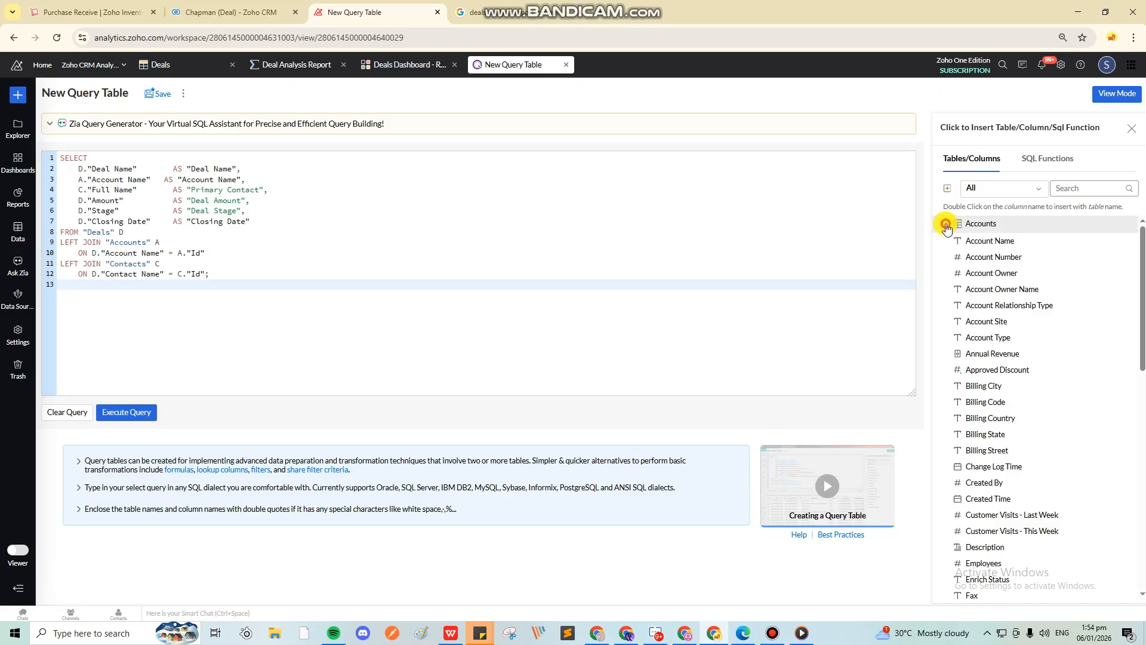
Collapse the Accounts columns and examine the available SQL functions, including the Keywords, Operators, Logical Functions and Tabular Functions categories.
{"action": "left_click", "coordinate": [947, 227]}
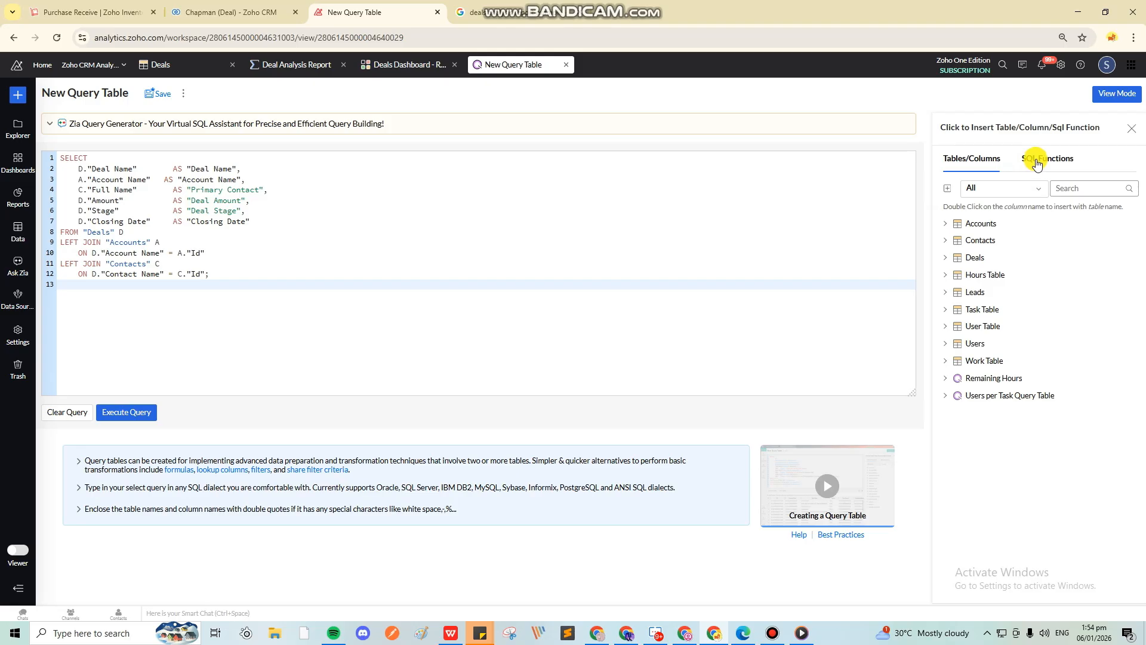
{"action": "left_click", "coordinate": [1037, 163]}
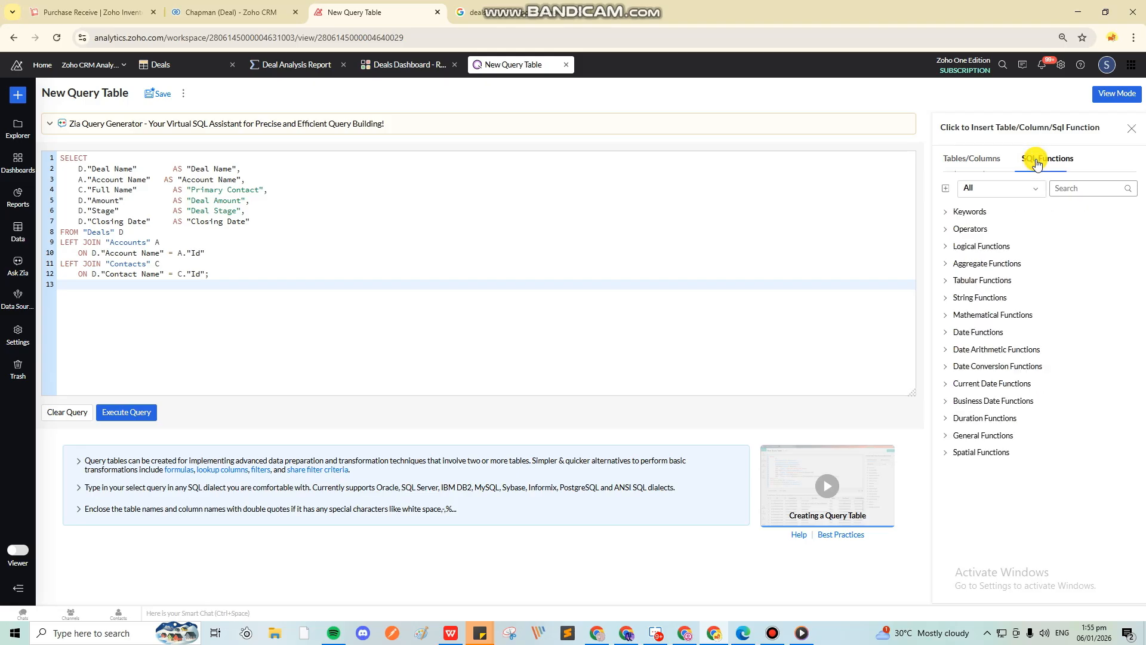
{"action": "left_click", "coordinate": [947, 215]}
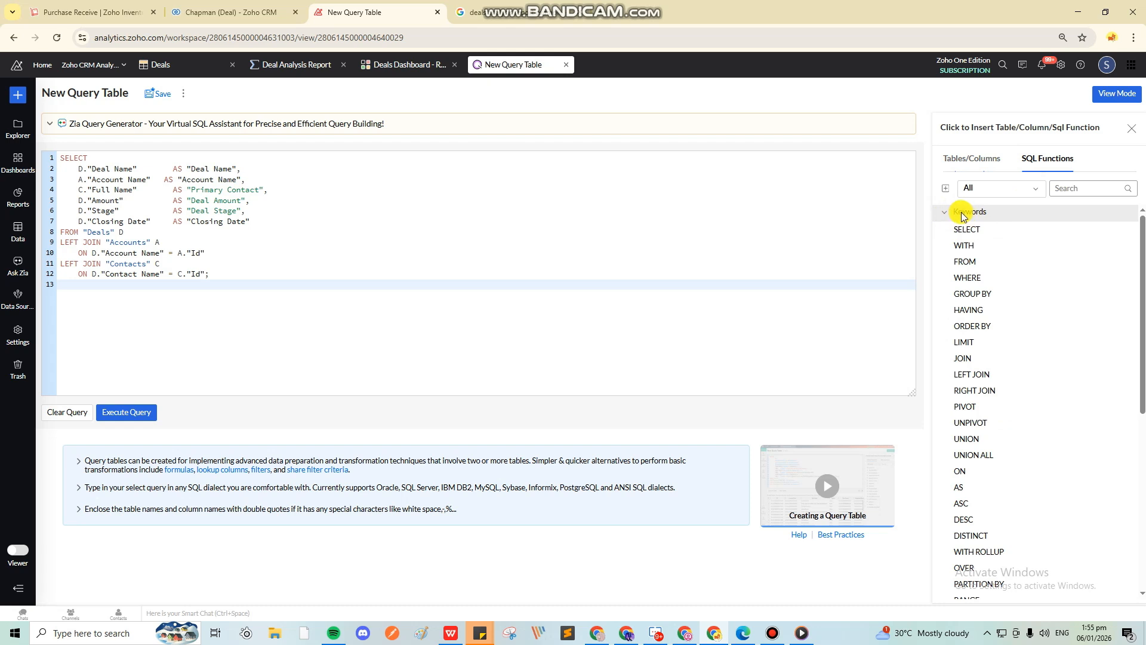
{"action": "left_click", "coordinate": [946, 213]}
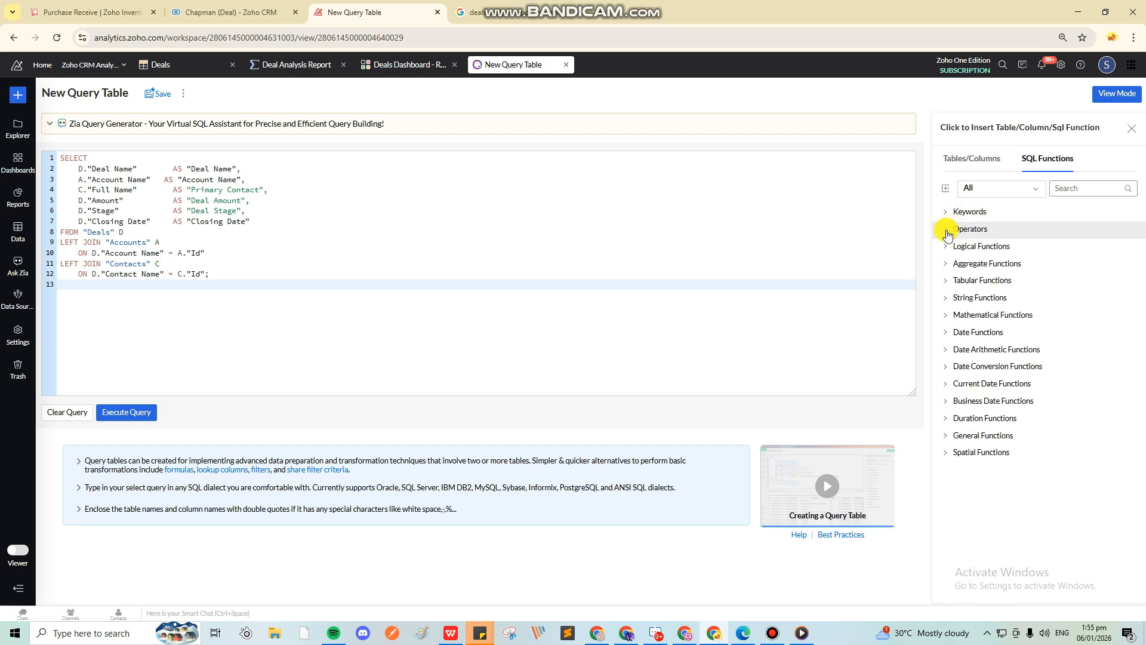
{"action": "left_click", "coordinate": [948, 232]}
{"action": "left_click", "coordinate": [948, 233]}
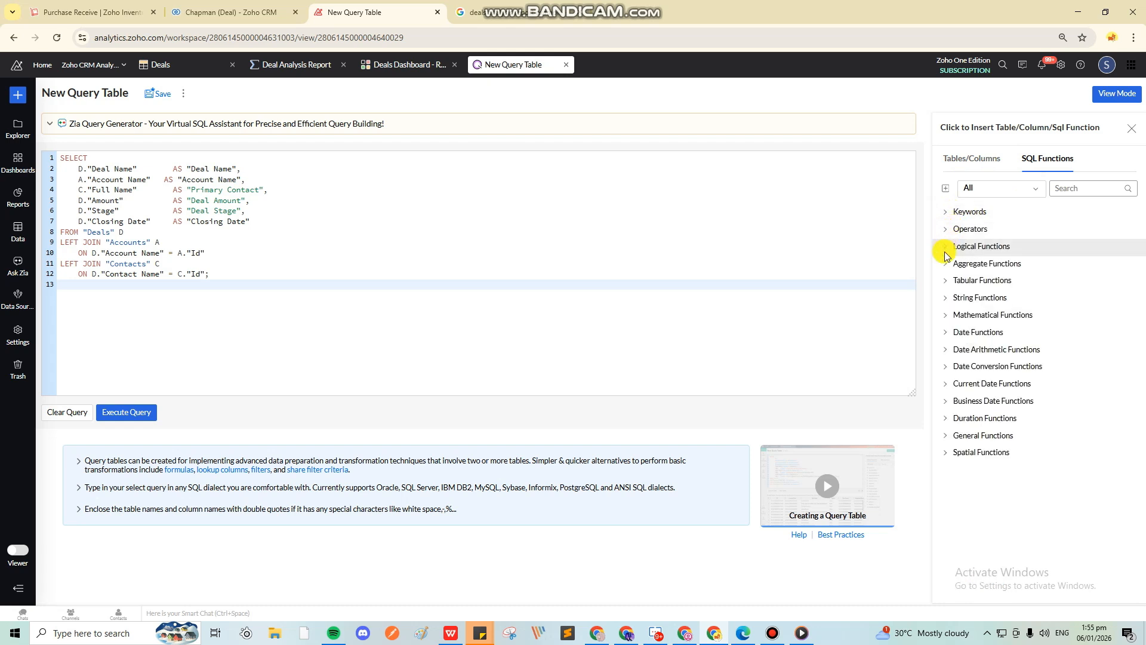
{"action": "left_click", "coordinate": [945, 253]}
{"action": "left_click", "coordinate": [945, 252]}
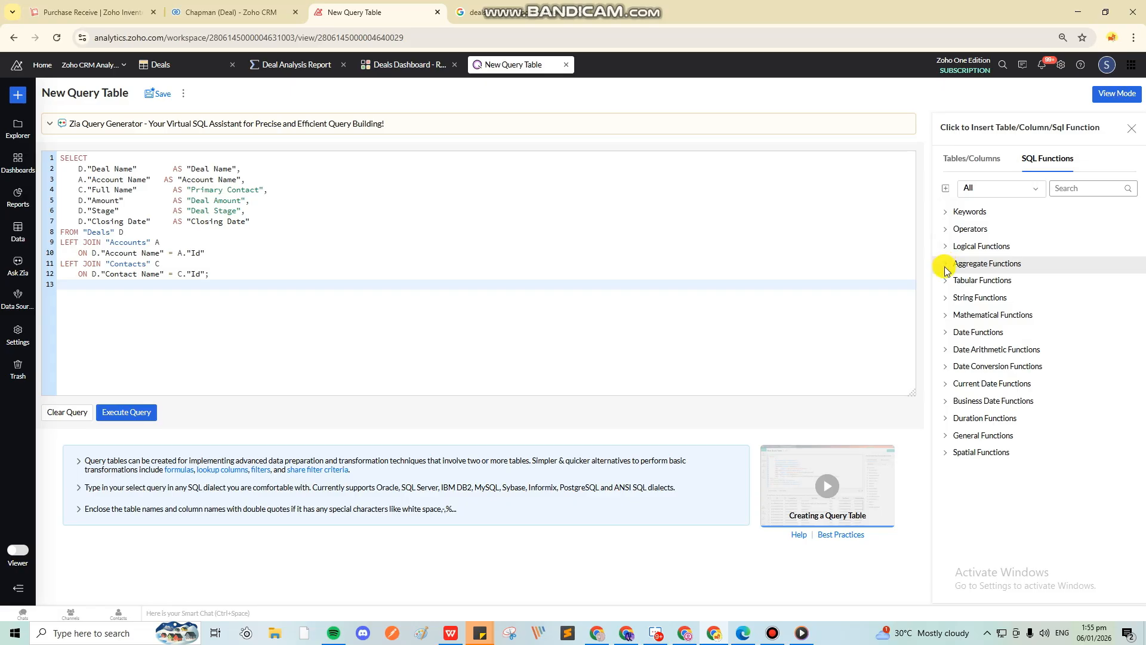
{"action": "left_click", "coordinate": [946, 283]}
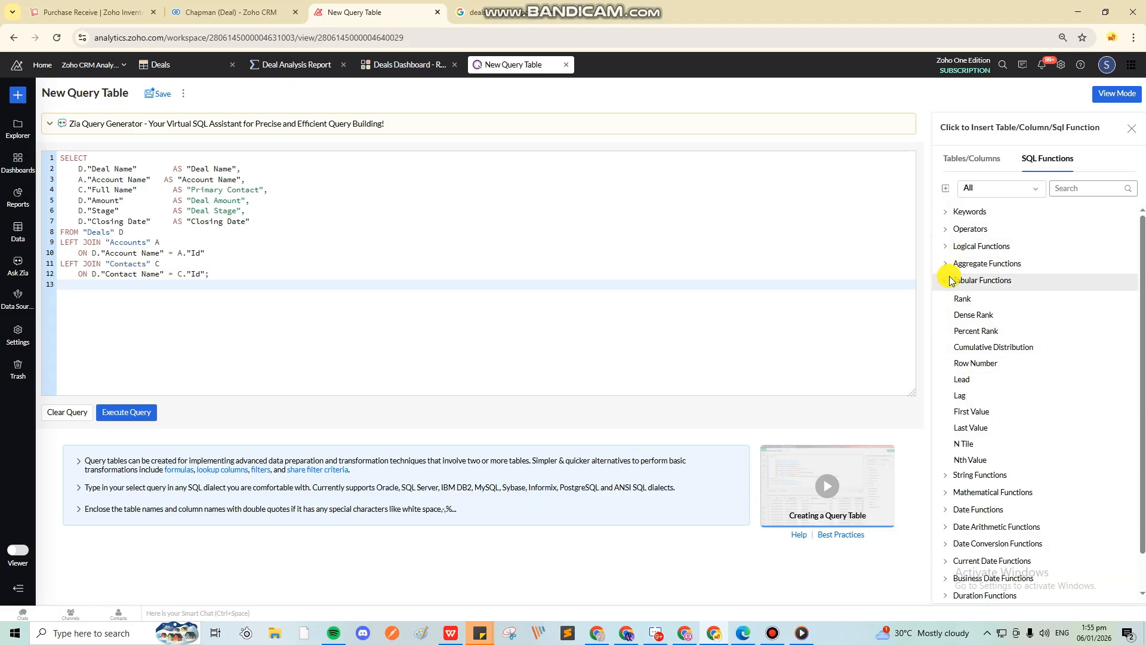
{"action": "left_click", "coordinate": [949, 282]}
Review the query's LEFT JOIN lines and its aliased SELECT columns.
{"action": "left_click", "coordinate": [328, 280]}
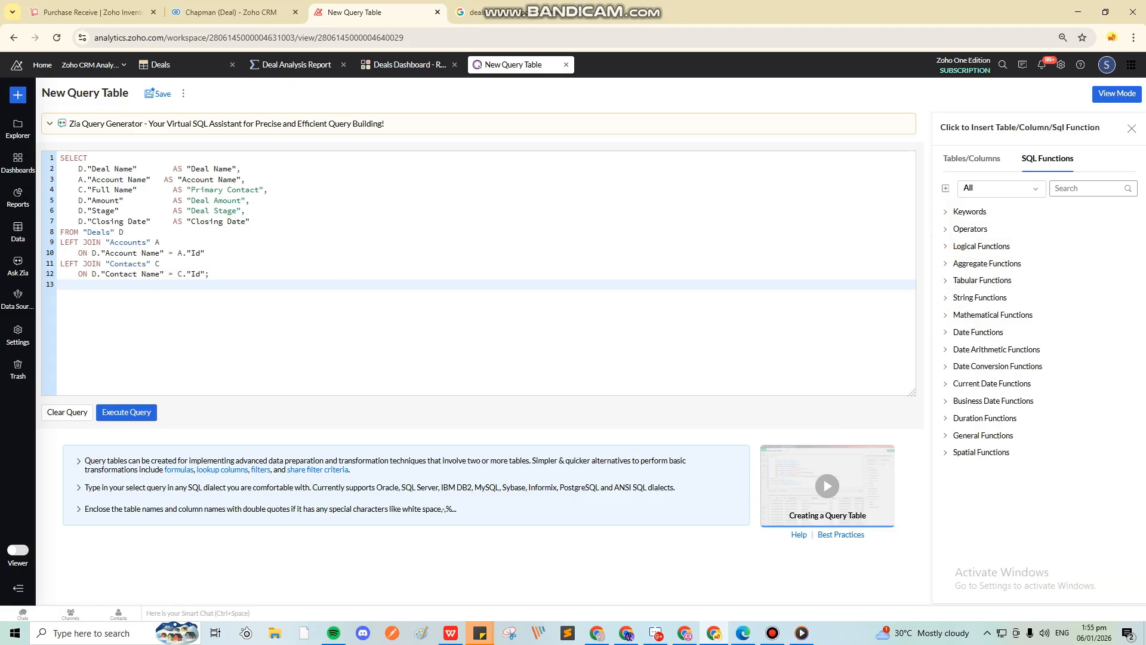
{"action": "left_click", "coordinate": [249, 275]}
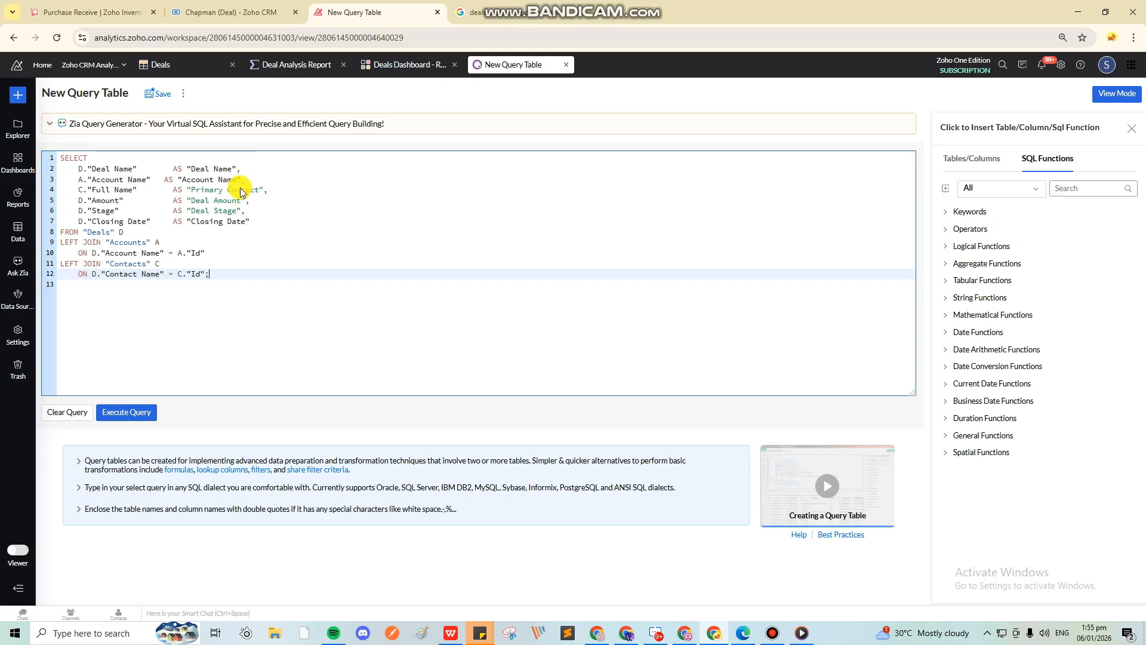
{"action": "left_click", "coordinate": [75, 241]}
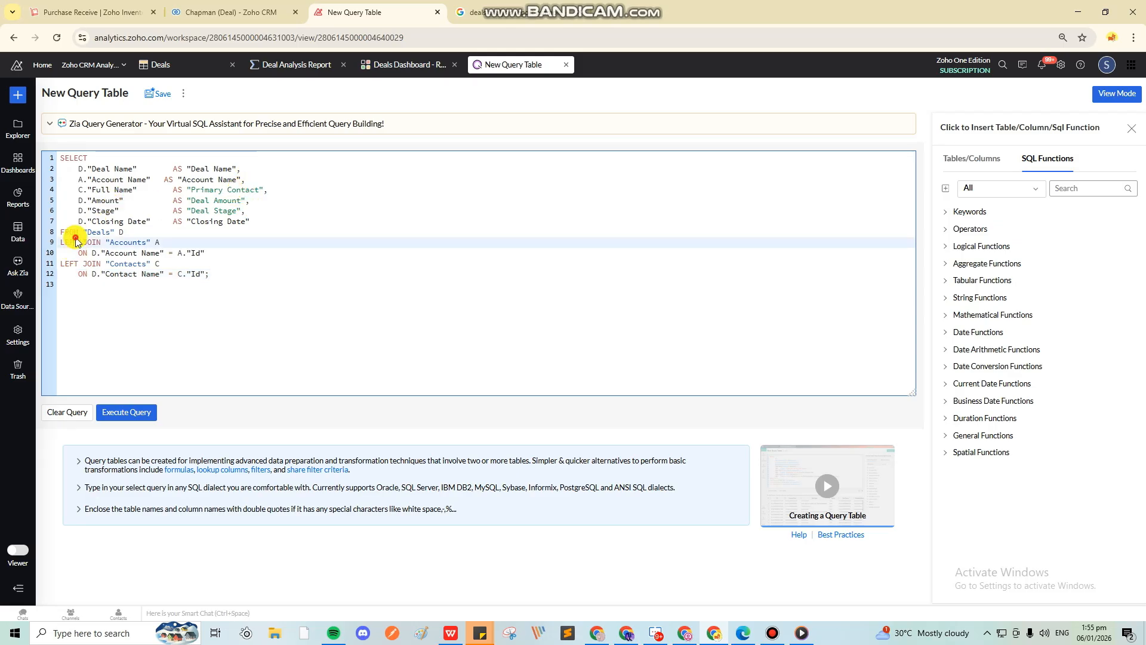
{"action": "triple_click", "coordinate": [75, 241]}
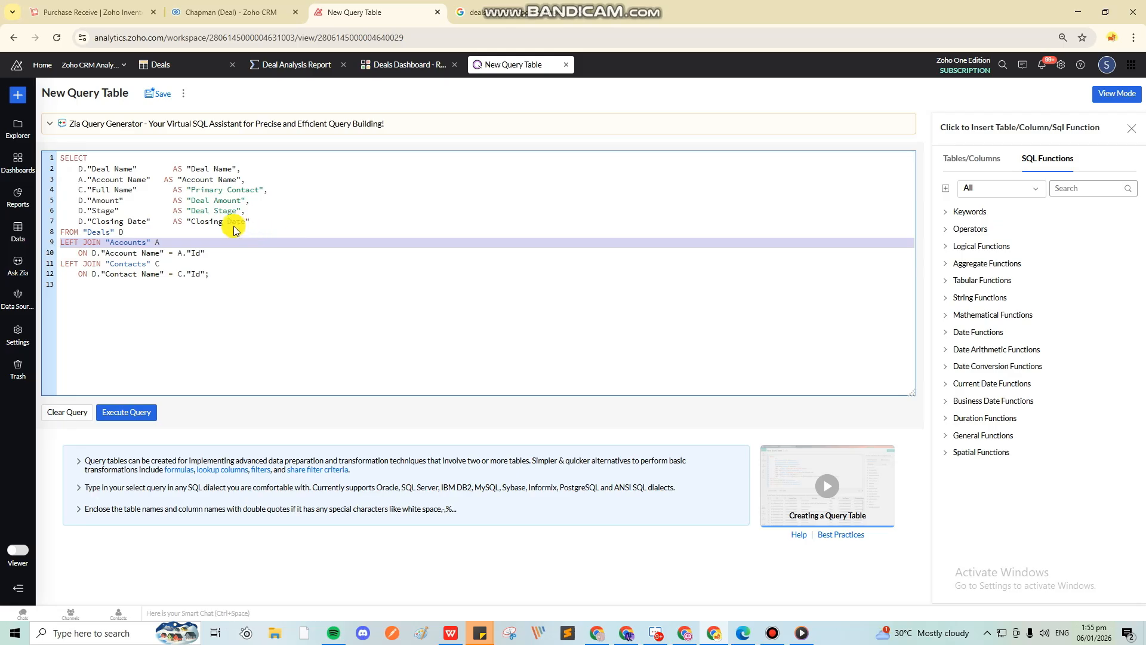
{"action": "left_click_drag", "start_coordinate": [61, 158], "coordinate": [256, 223]}
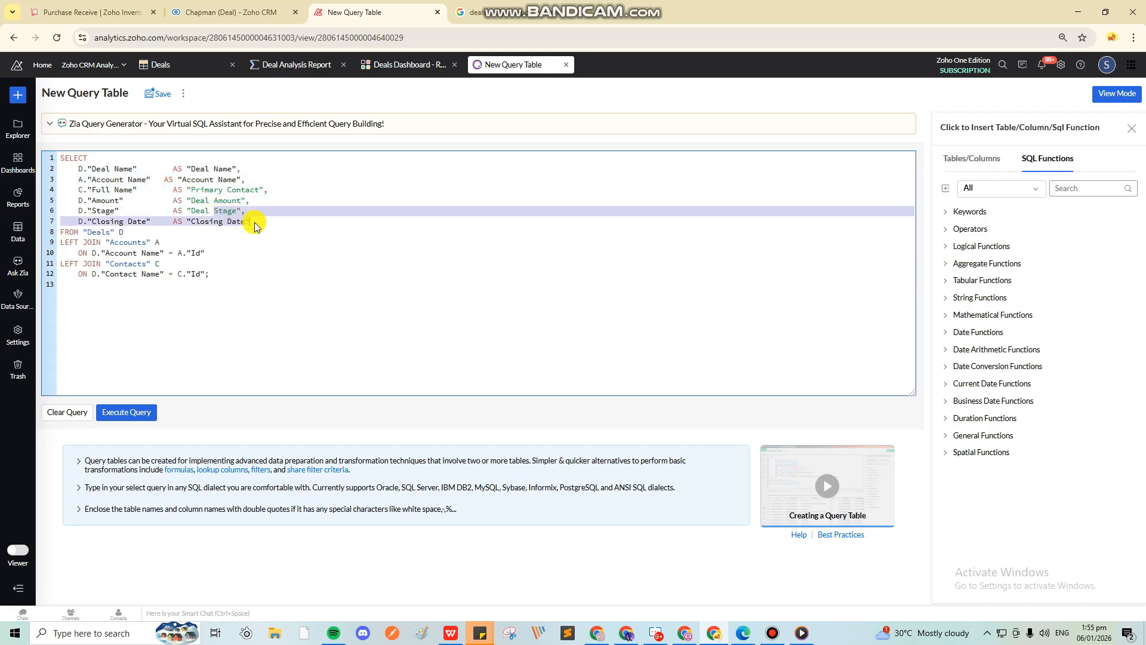
{"action": "left_click", "coordinate": [266, 215]}
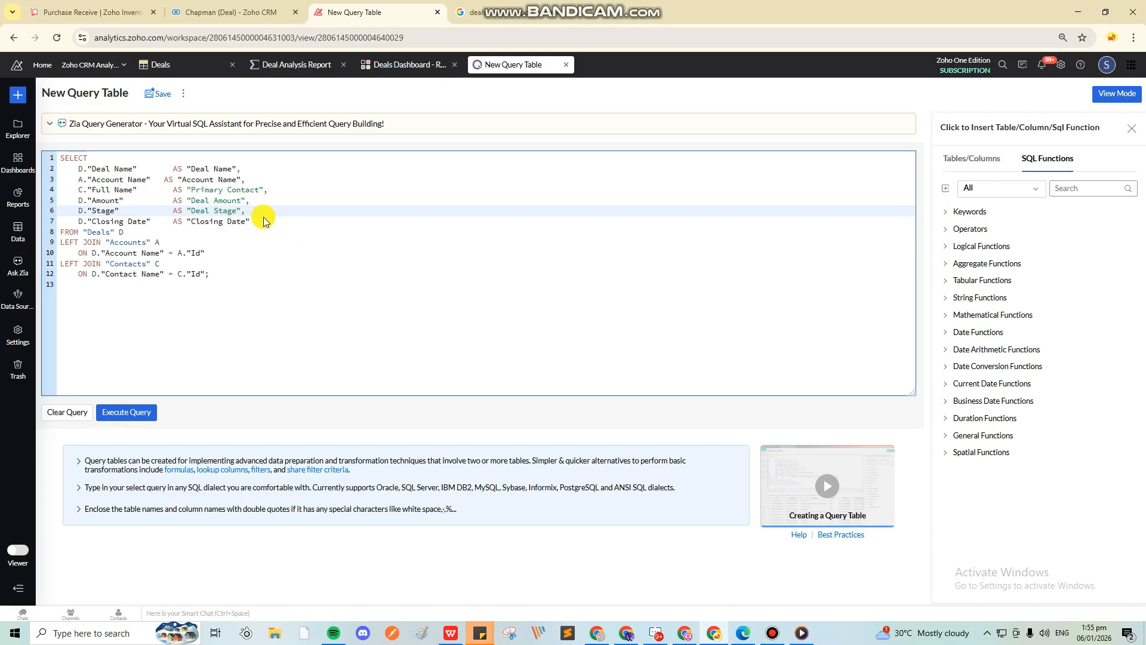
{"action": "left_click", "coordinate": [267, 222]}
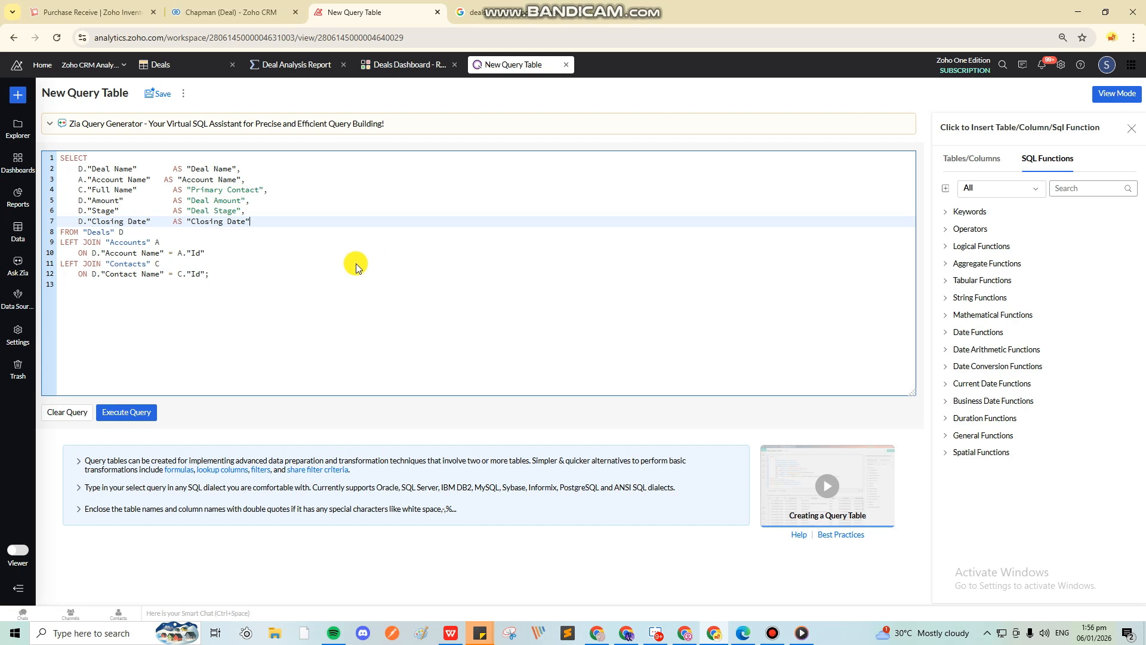
Execute the query and check the results preview against the SQL.
{"action": "left_click", "coordinate": [144, 417]}
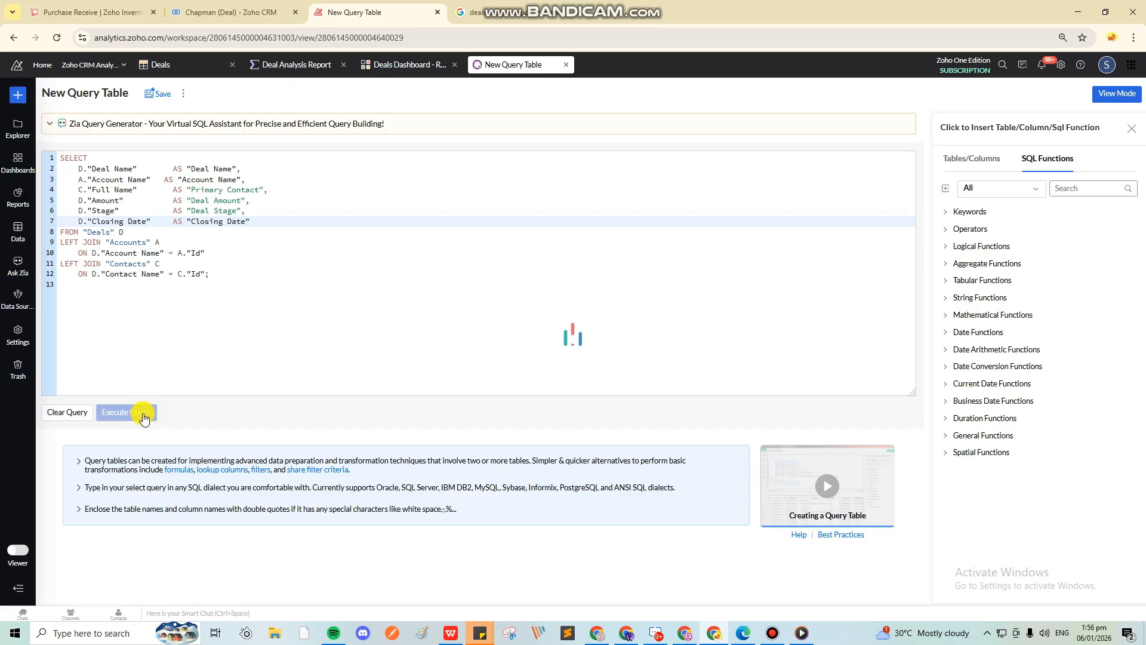
{"action": "scroll", "coordinate": [284, 500], "scroll_direction": "down", "scroll_amount": 2}
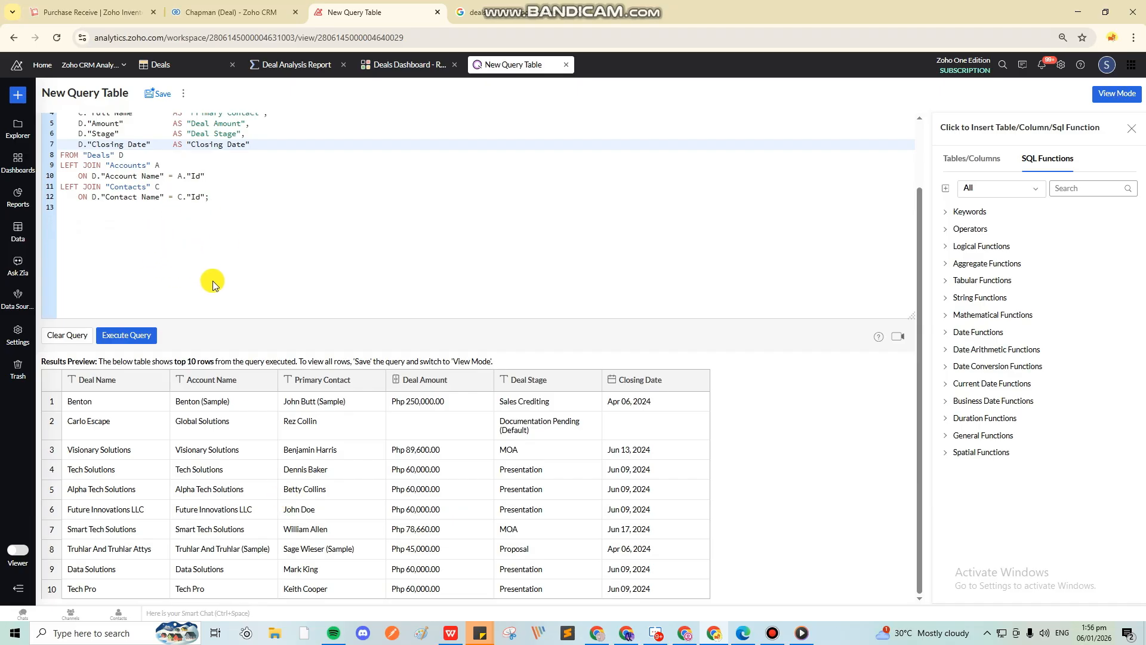
{"action": "scroll", "coordinate": [213, 284], "scroll_direction": "up", "scroll_amount": 2}
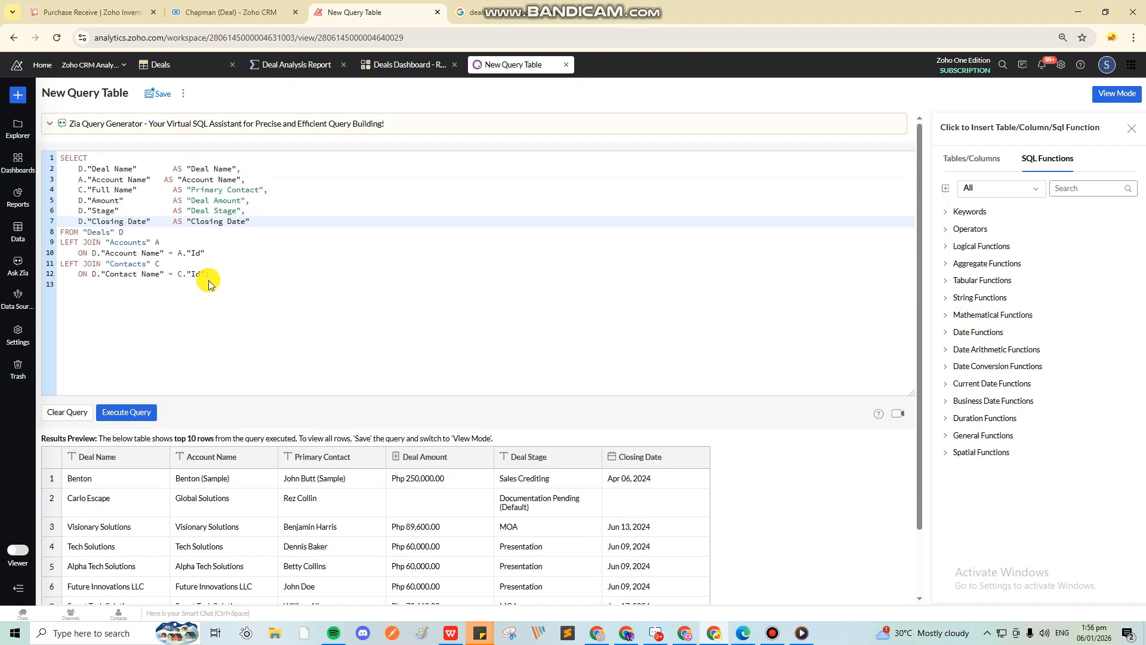
{"action": "scroll", "coordinate": [230, 287], "scroll_direction": "down", "scroll_amount": 2}
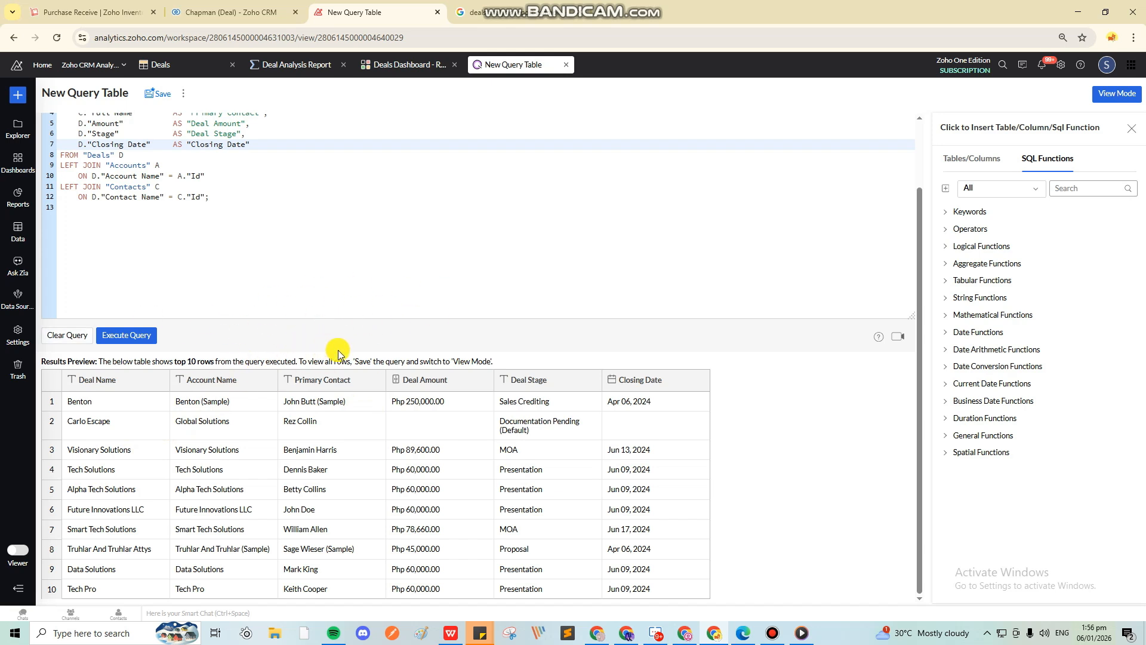
{"action": "scroll", "coordinate": [334, 352], "scroll_direction": "up", "scroll_amount": 3}
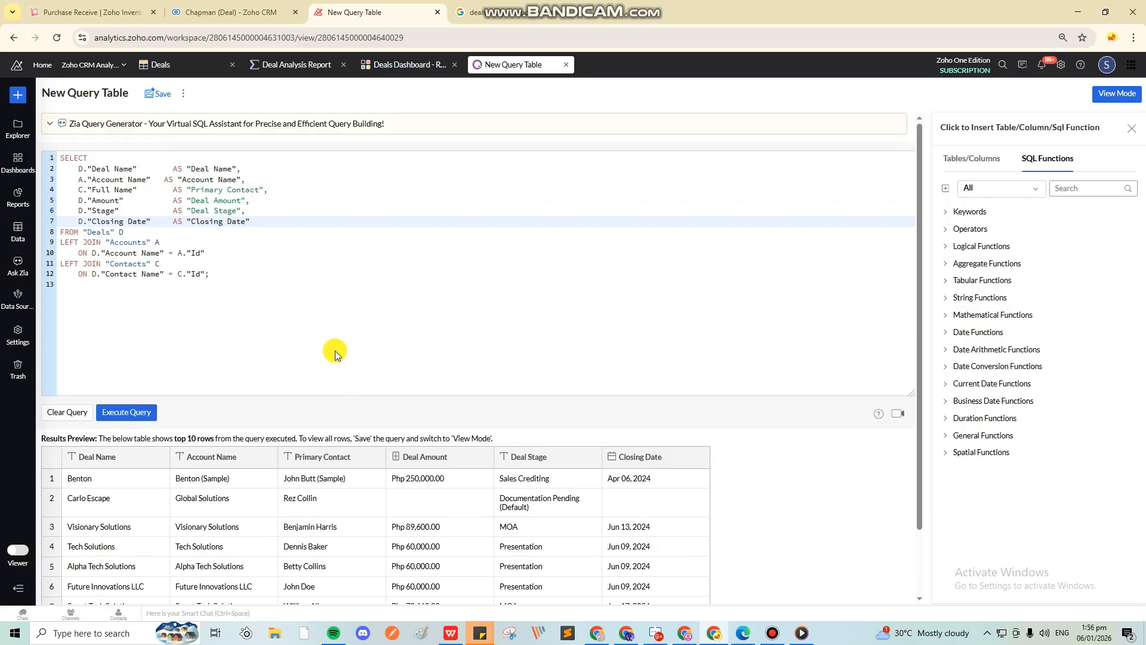
Rename the query table as "Deals with Account and Contact Details".
{"action": "left_click", "coordinate": [96, 97]}
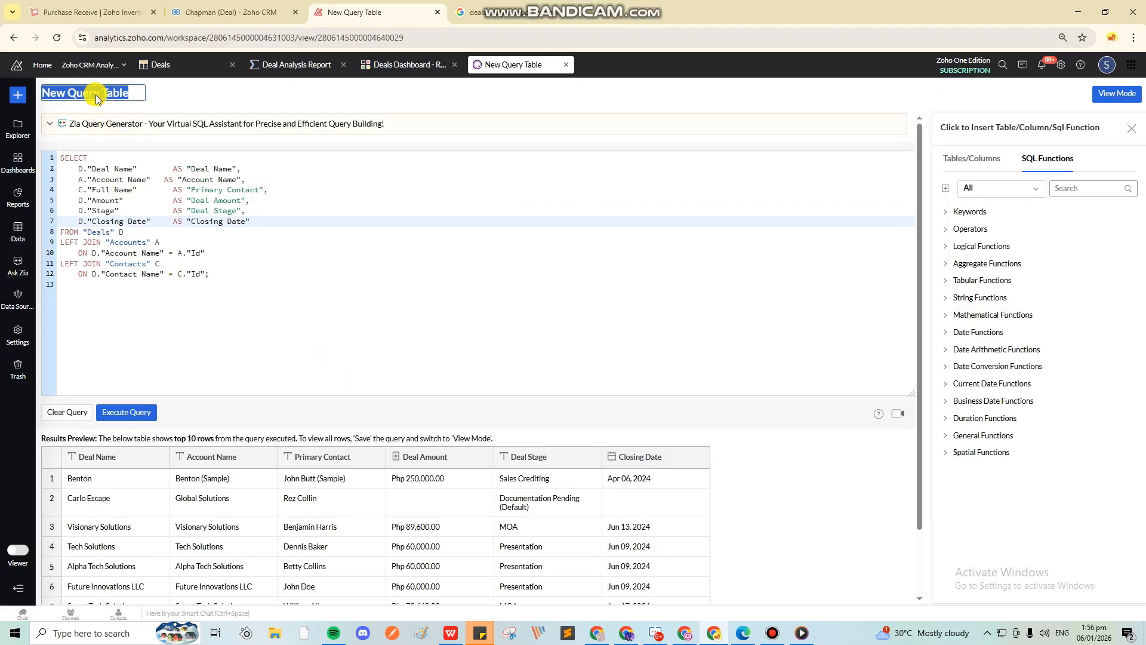
{"action": "key", "text": "BackSpace"}
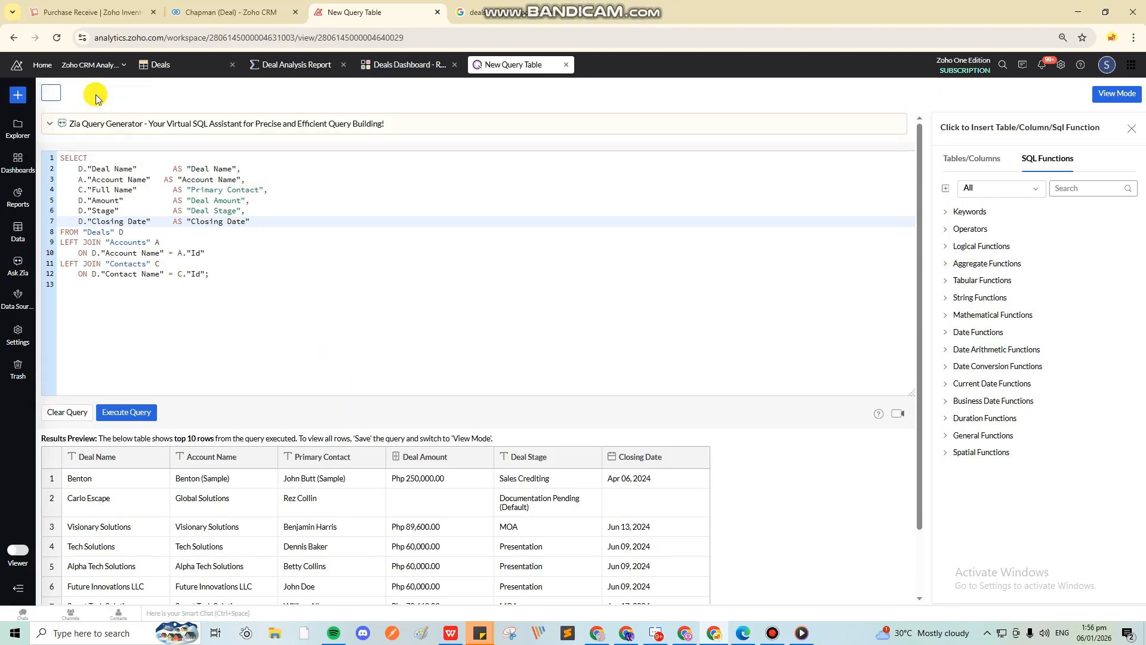
{"action": "type", "text": "Deals with Ac"}
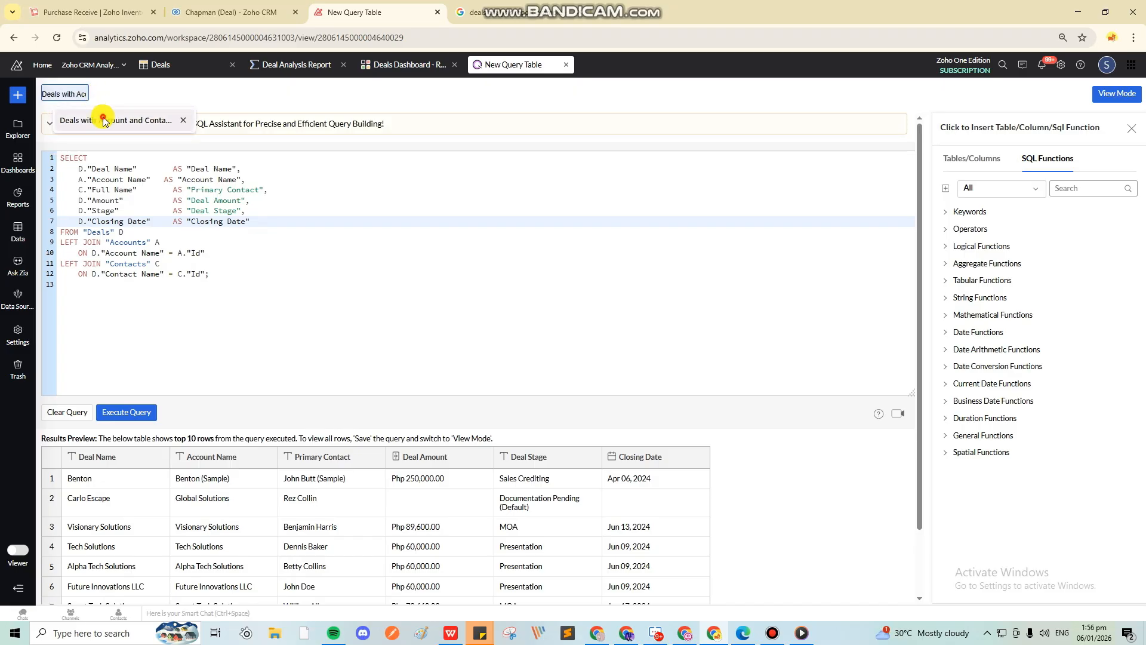
{"action": "left_click", "coordinate": [102, 119]}
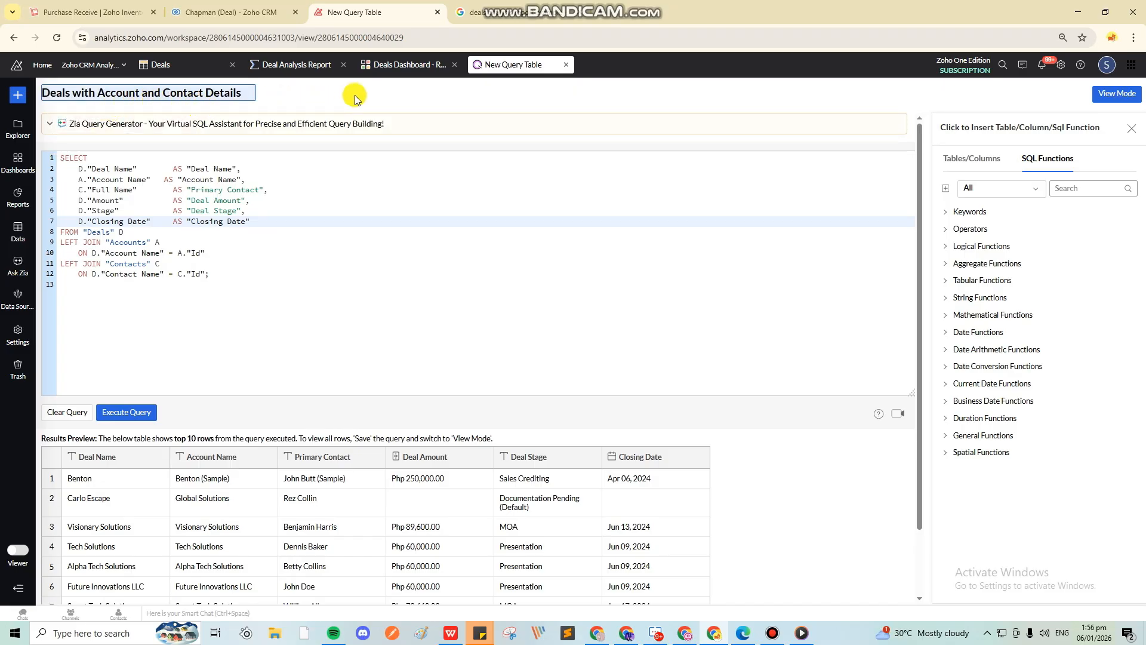
{"action": "key", "text": "Return"}
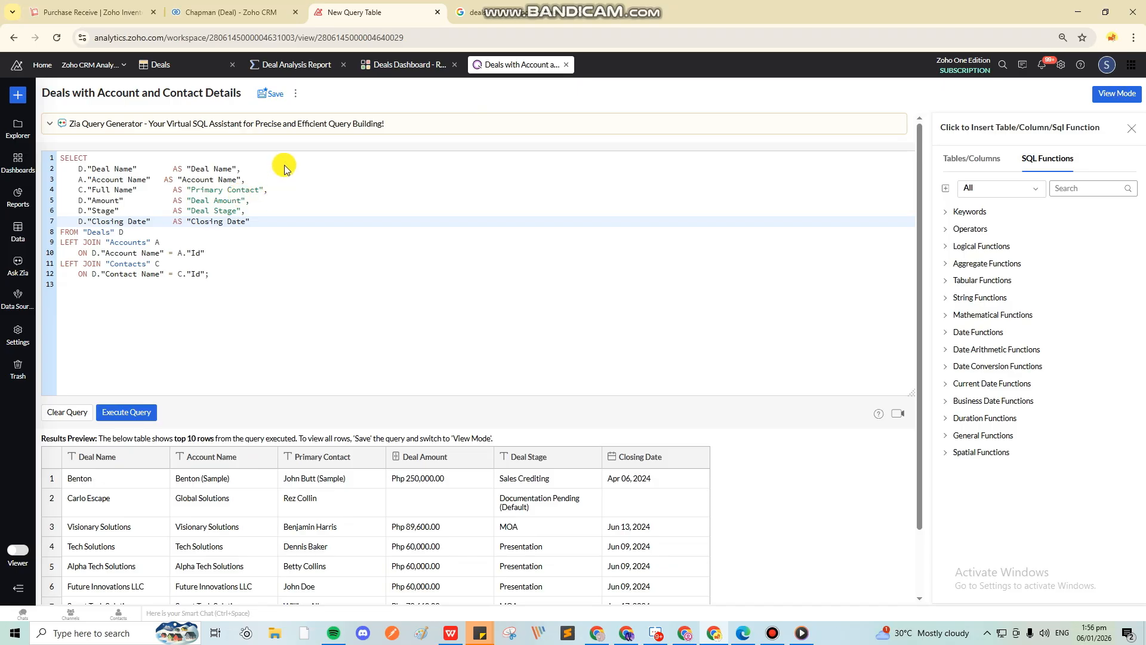
Save the query table under its current name in the Zoho CRM Modules (Data) folder.
{"action": "left_click", "coordinate": [272, 94]}
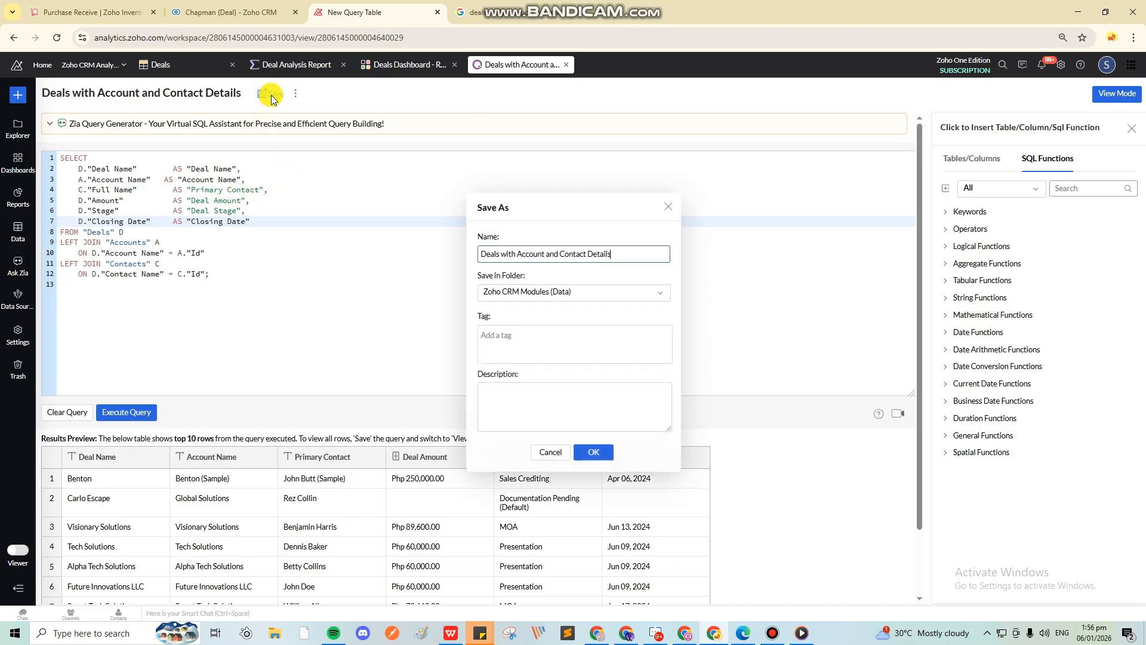
{"action": "left_click", "coordinate": [645, 293]}
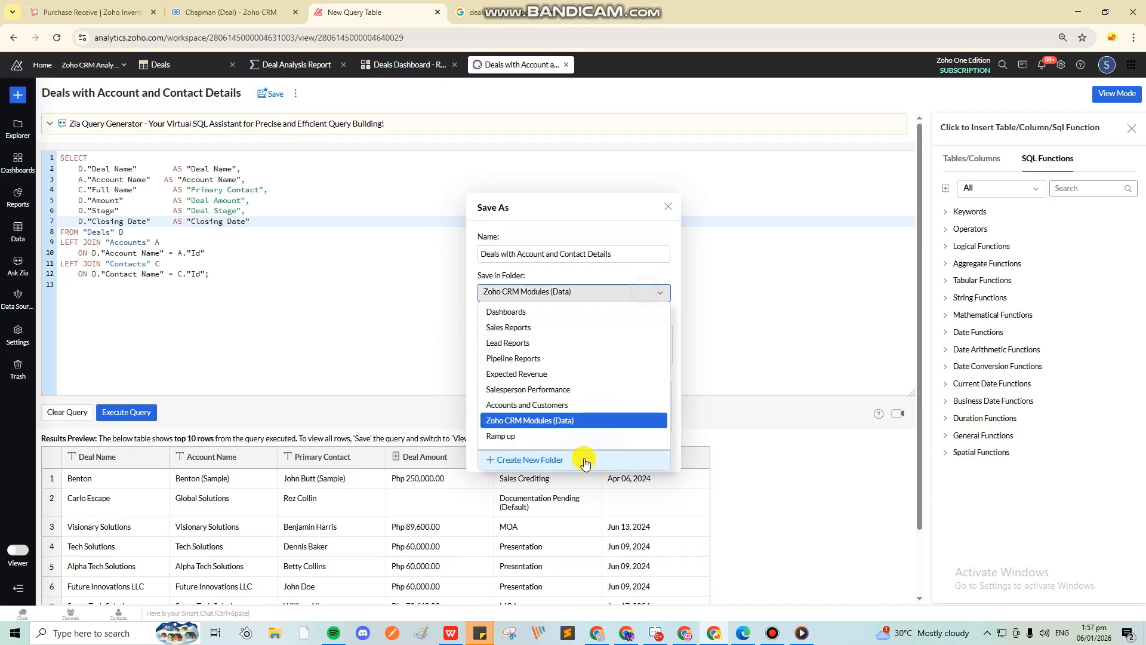
{"action": "left_click", "coordinate": [578, 295]}
{"action": "left_click", "coordinate": [589, 454]}
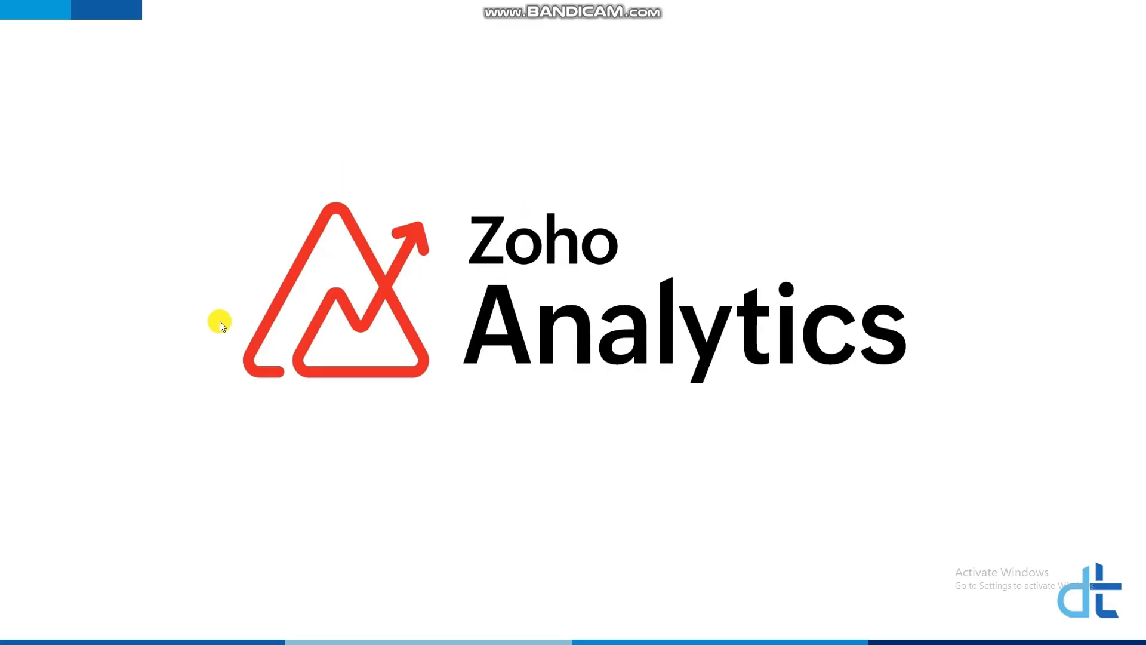
{"action": "key", "text": "Right"}
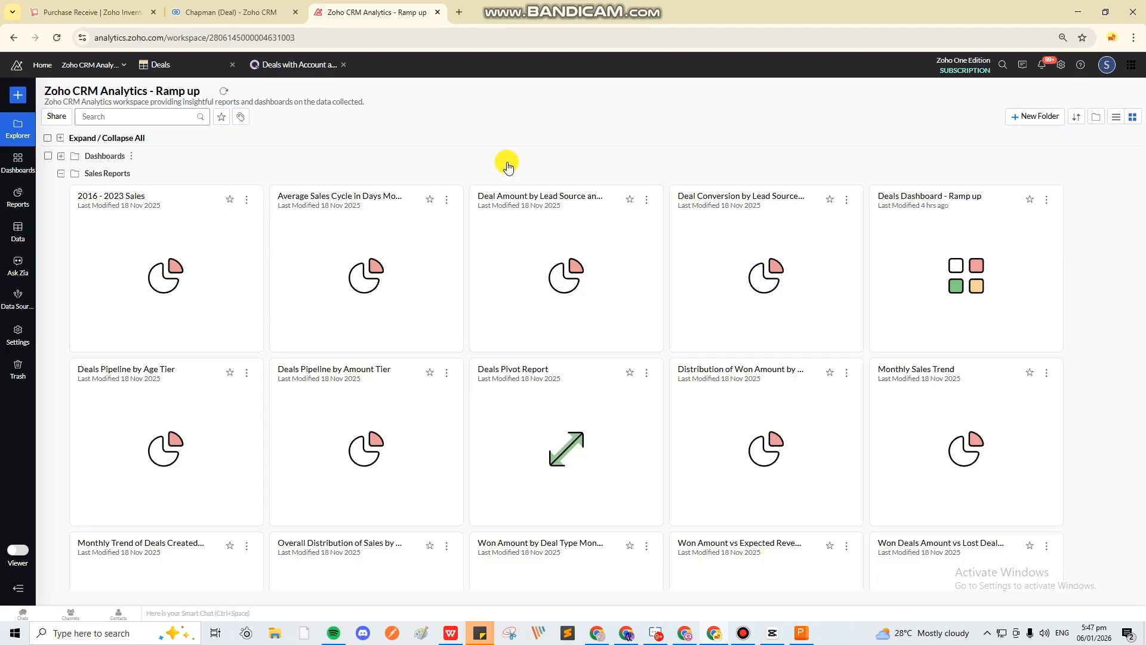
Open the Deal Analysis Report, filter it by the Closed-Won stage and look through the filtered rows.
{"action": "left_click", "coordinate": [18, 203]}
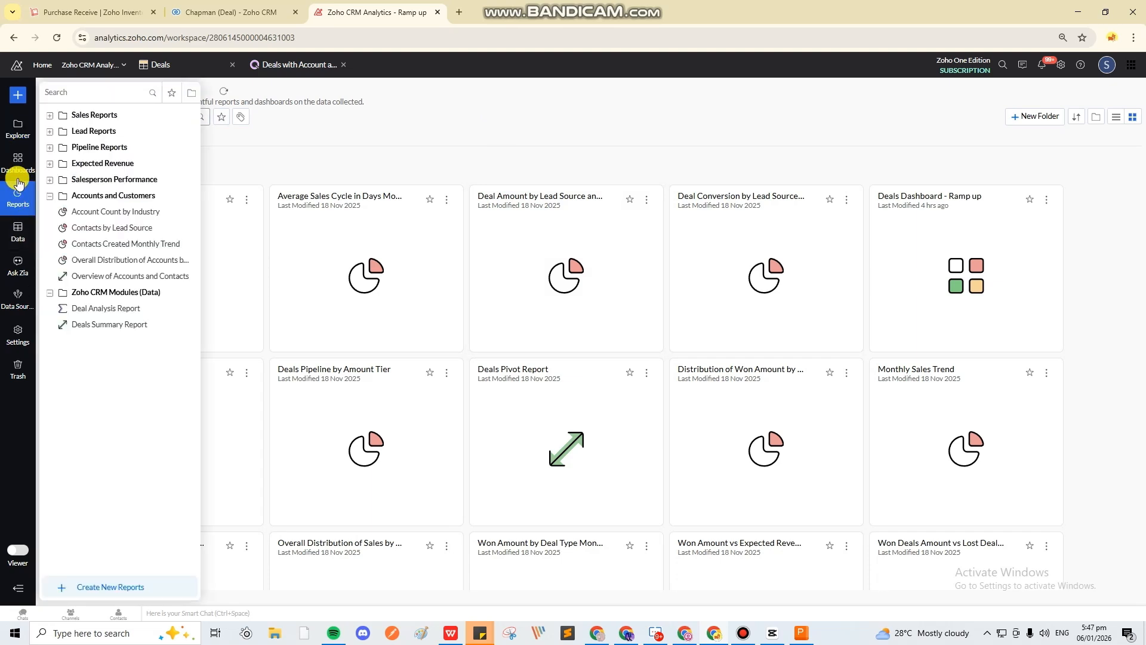
{"action": "left_click", "coordinate": [88, 311]}
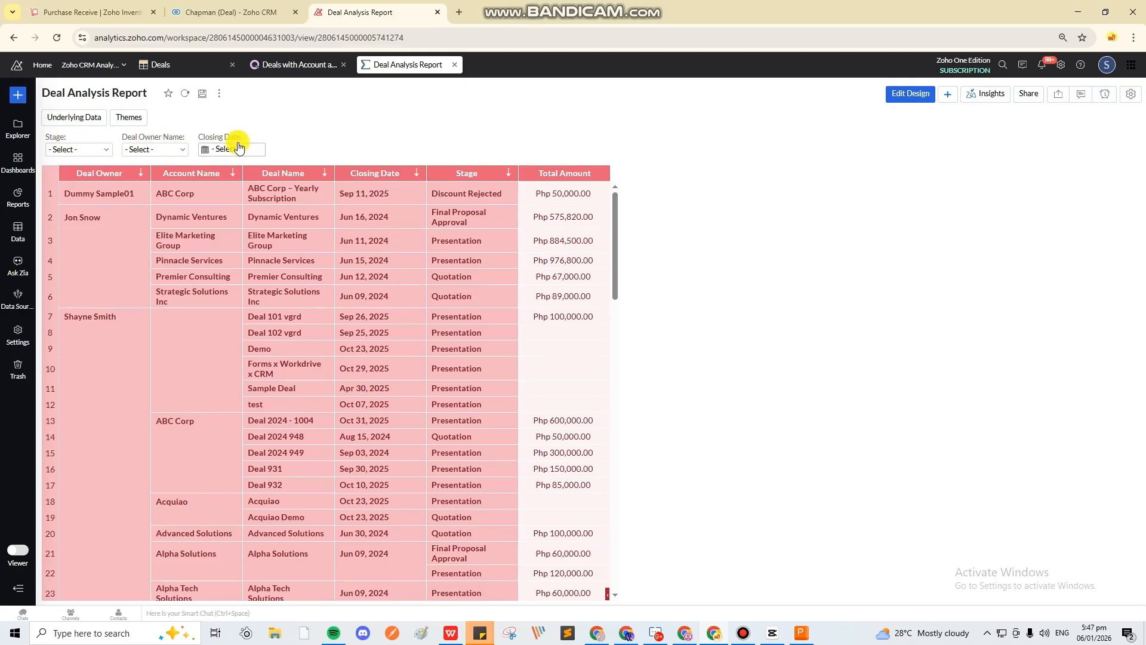
{"action": "left_click", "coordinate": [102, 149]}
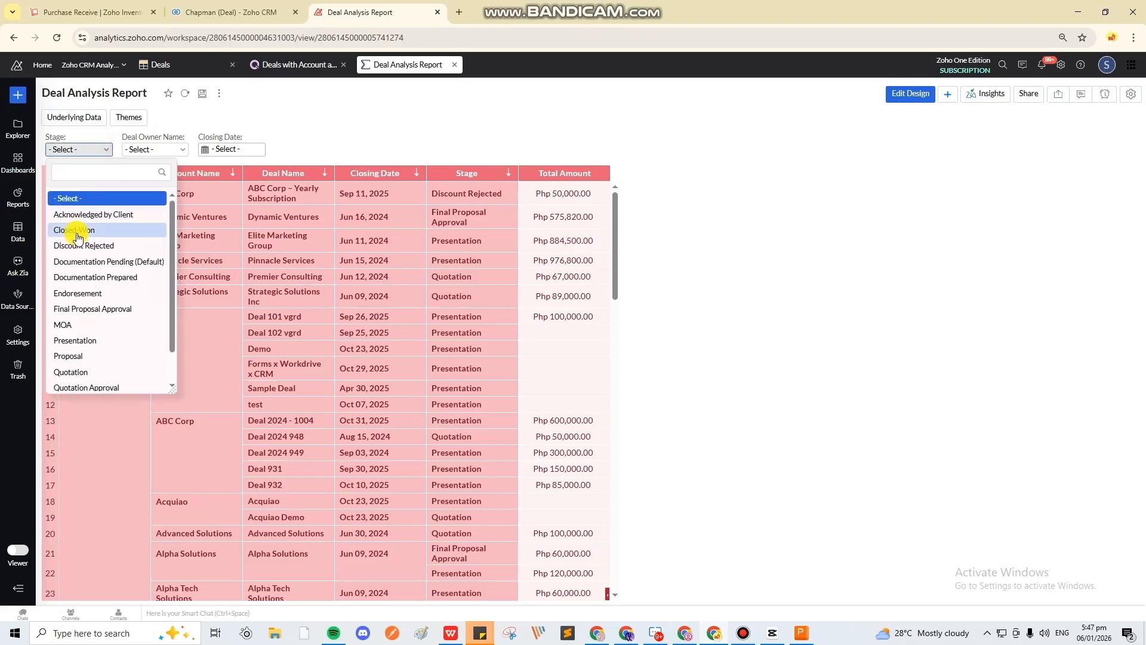
{"action": "left_click", "coordinate": [77, 237]}
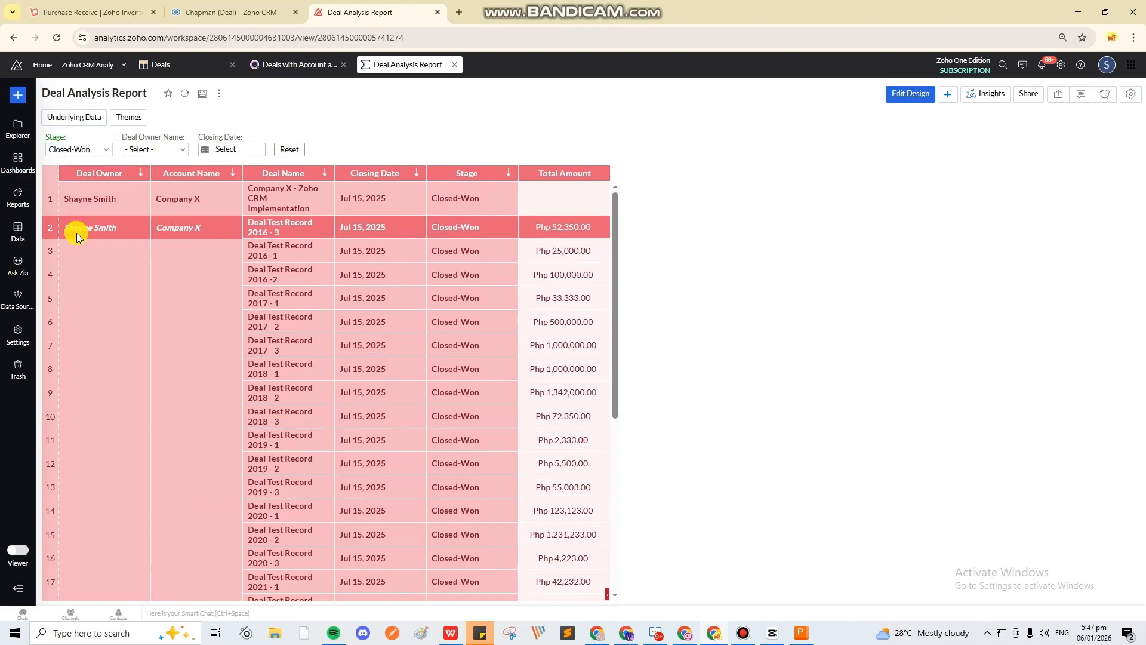
{"action": "scroll", "coordinate": [149, 310], "scroll_direction": "down", "scroll_amount": 5}
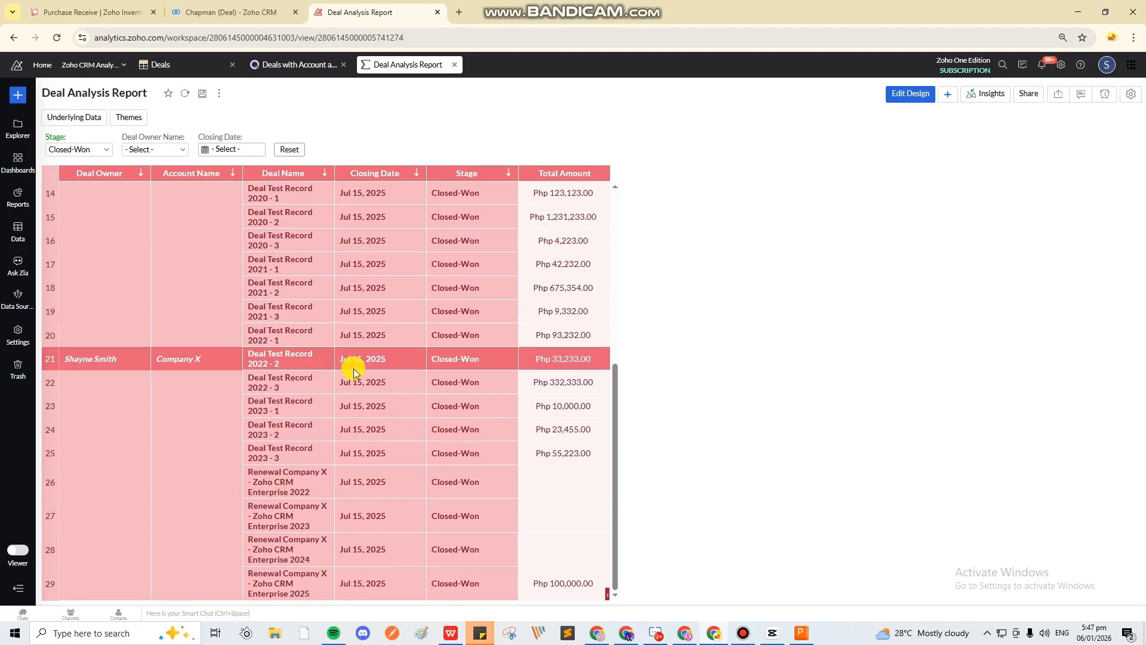
{"action": "scroll", "coordinate": [496, 387], "scroll_direction": "up", "scroll_amount": 5}
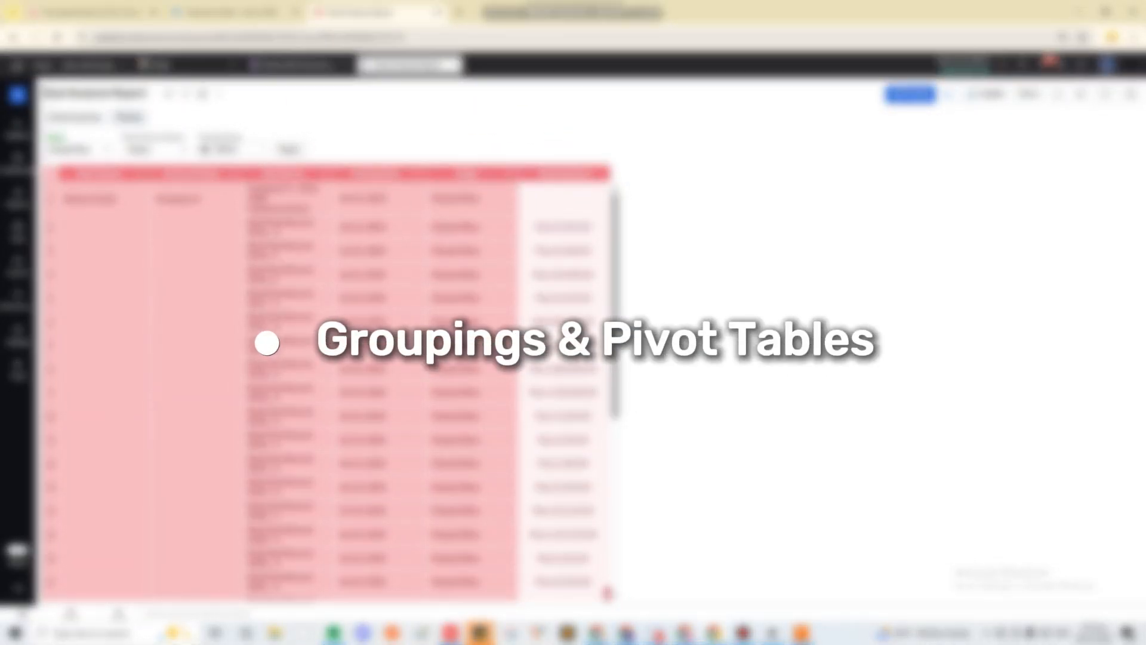
Create a new pivot view with the Deals table as its base table.
{"action": "left_click", "coordinate": [20, 97]}
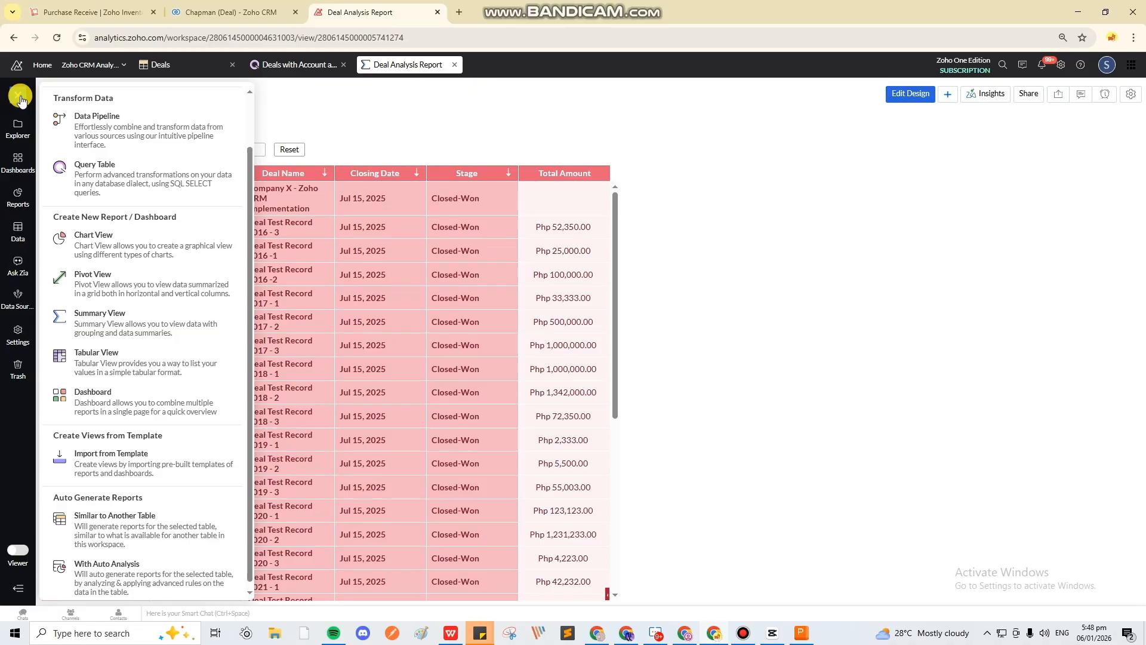
{"action": "left_click", "coordinate": [157, 282]}
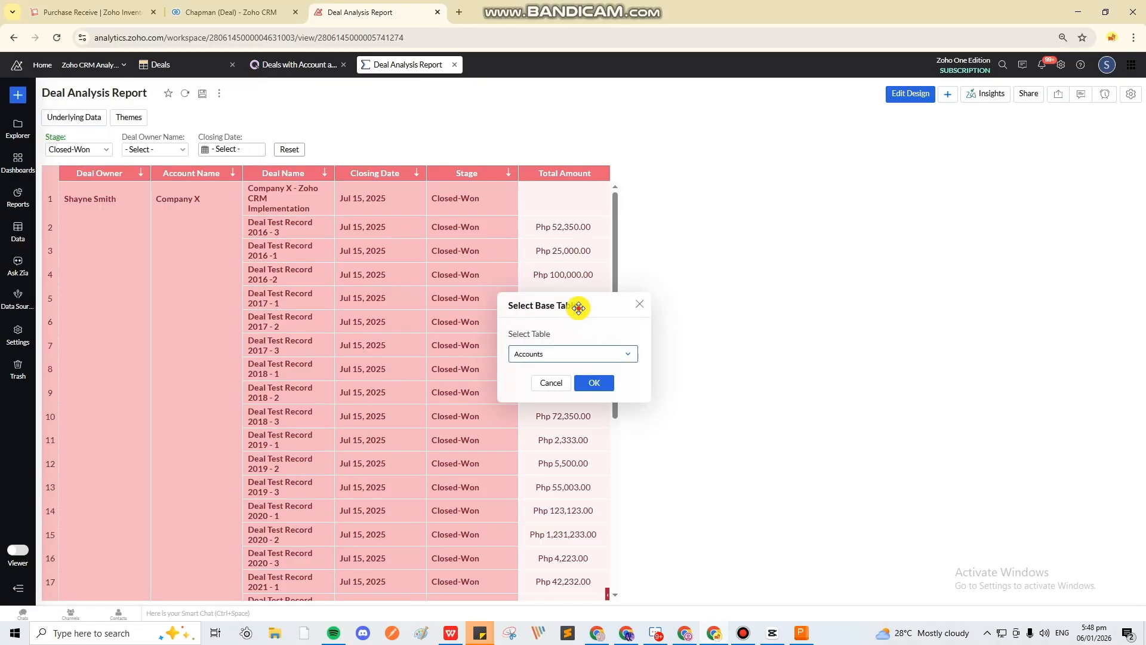
{"action": "left_click_drag", "start_coordinate": [581, 305], "coordinate": [510, 189]}
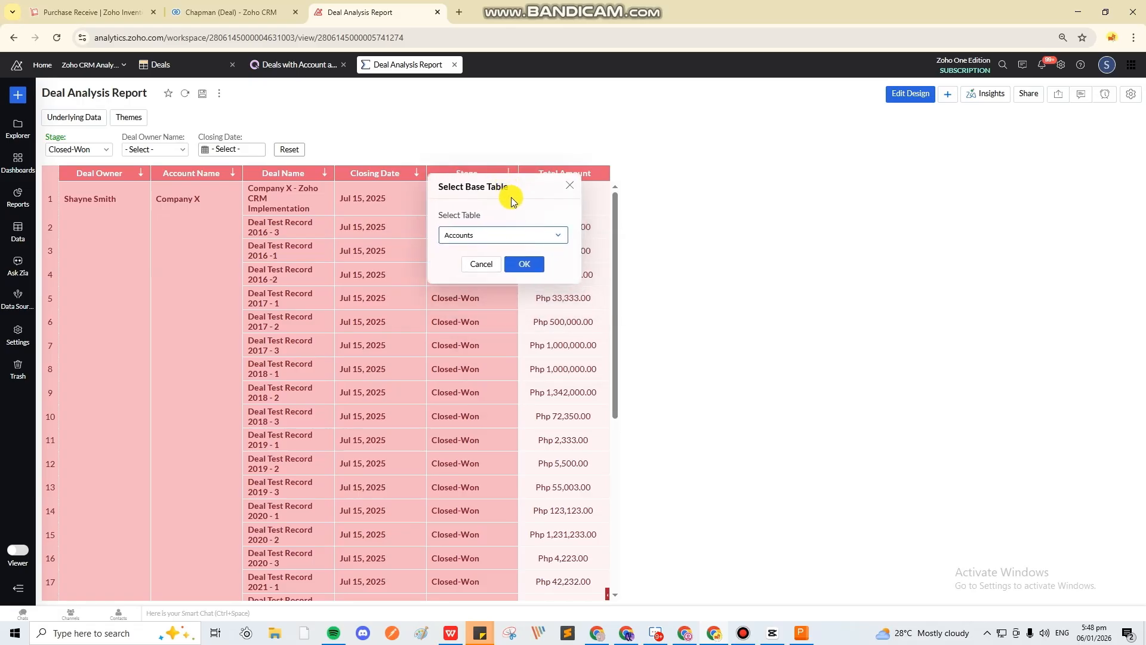
{"action": "left_click", "coordinate": [502, 236]}
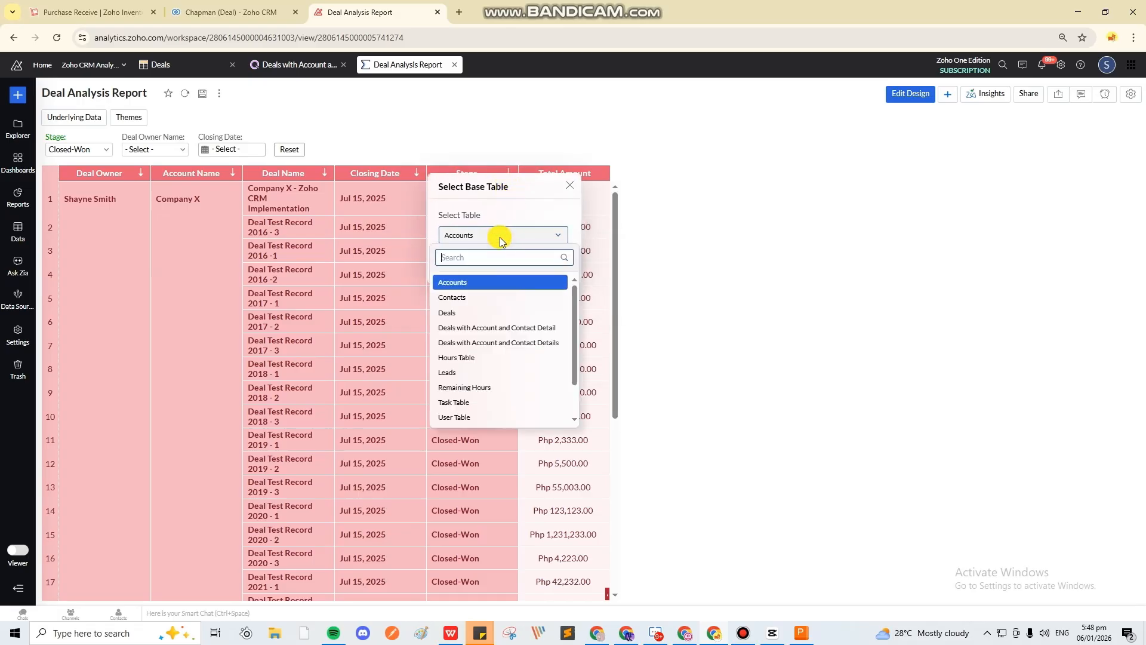
{"action": "left_click", "coordinate": [466, 314]}
{"action": "left_click", "coordinate": [527, 260]}
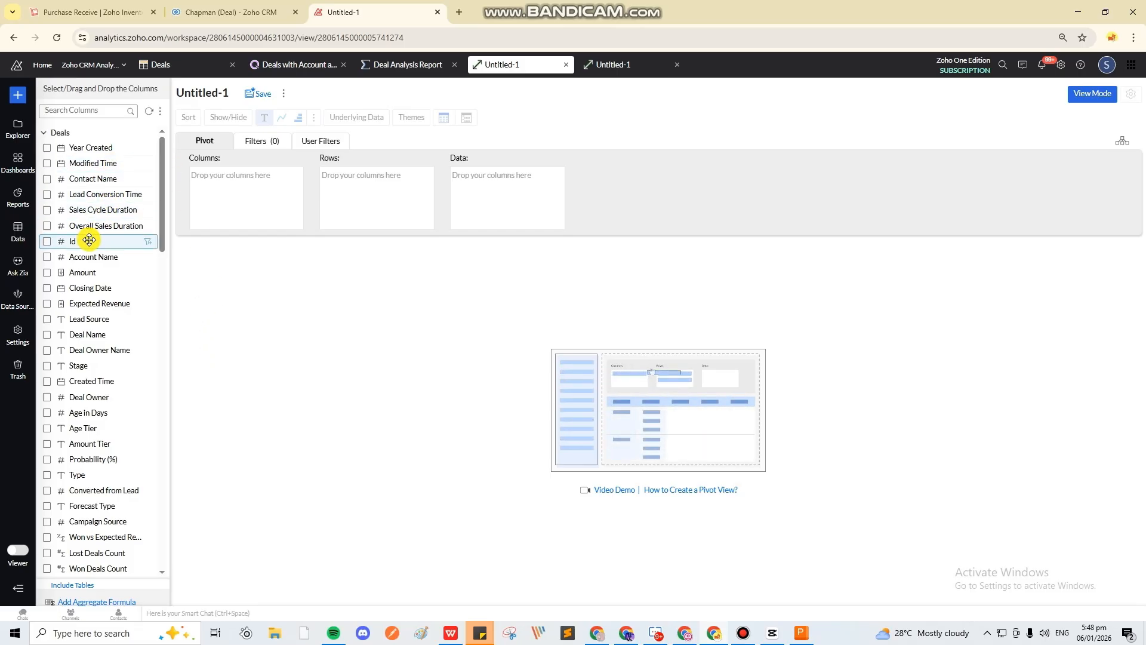
Add the Industry field from the Accounts table to the pivot's columns.
{"action": "left_click", "coordinate": [44, 135]}
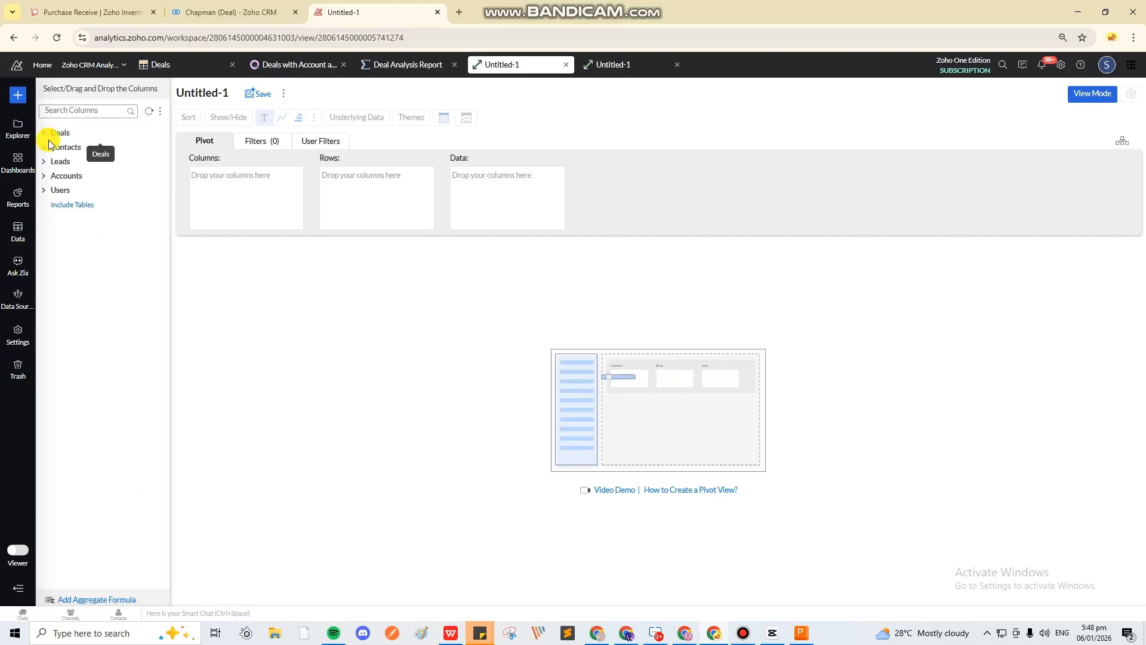
{"action": "left_click", "coordinate": [52, 178]}
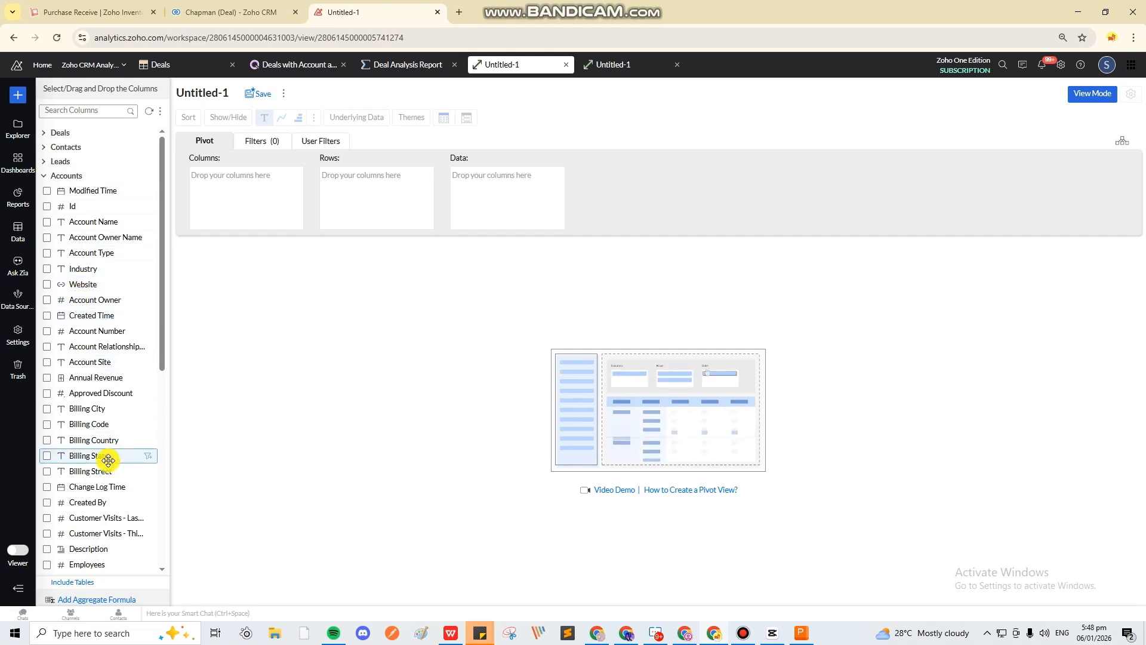
{"action": "scroll", "coordinate": [108, 460], "scroll_direction": "down", "scroll_amount": 2}
{"action": "scroll", "coordinate": [108, 459], "scroll_direction": "up", "scroll_amount": 1}
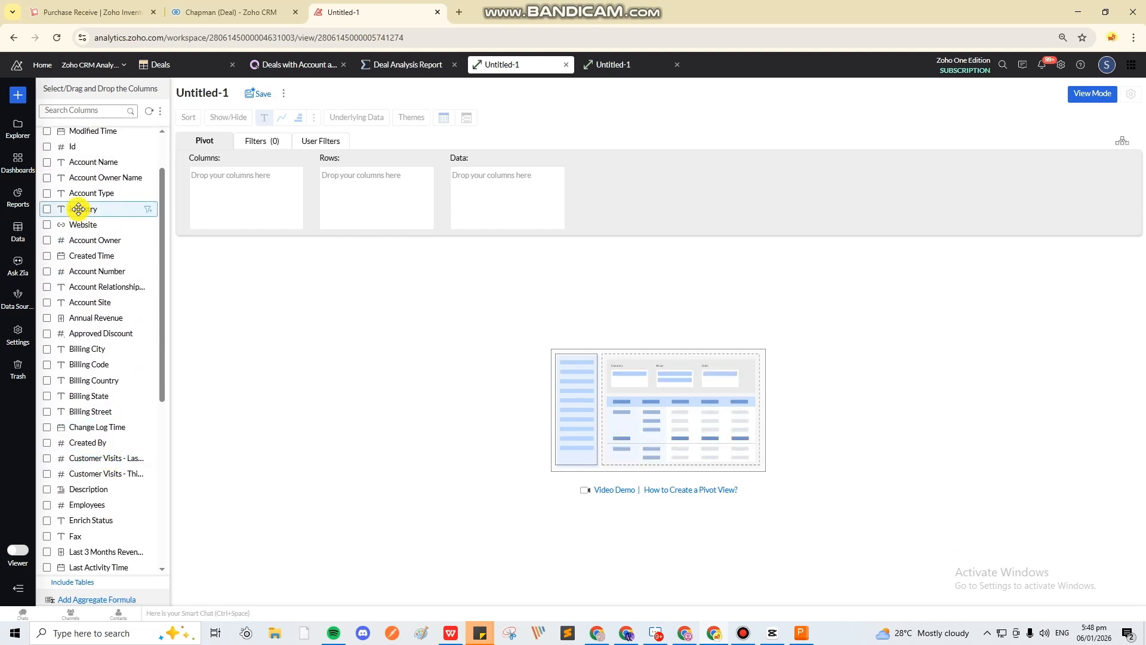
{"action": "left_click_drag", "start_coordinate": [78, 209], "coordinate": [232, 183]}
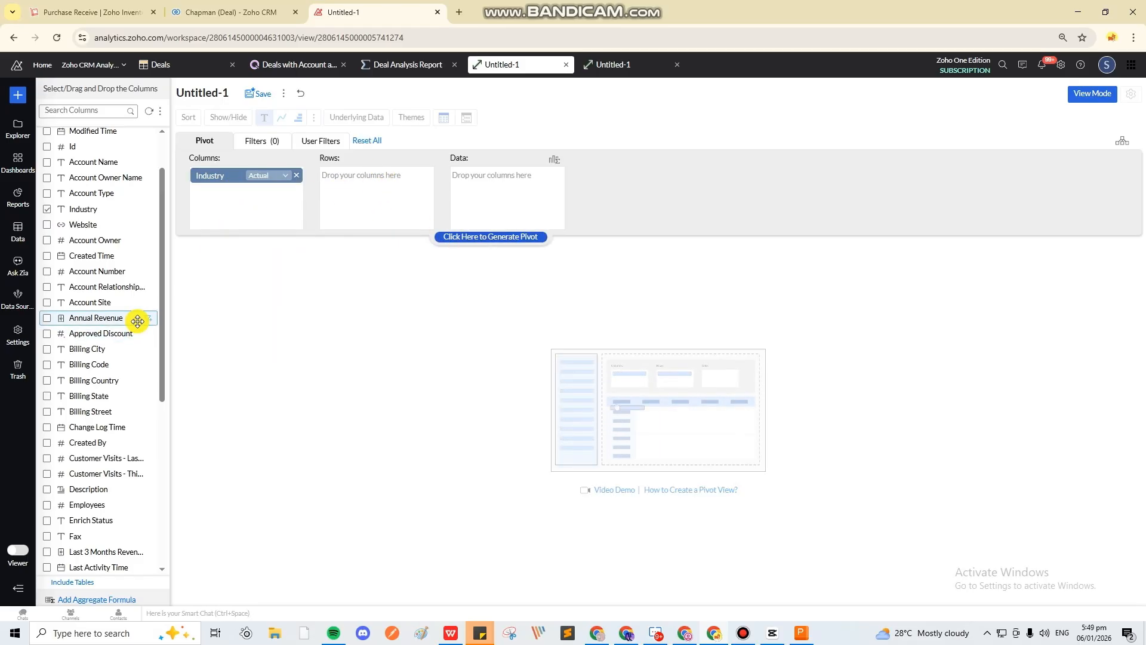
Add Deal Name from the Deals table to the pivot's rows and Amount to its data.
{"action": "scroll", "coordinate": [107, 254], "scroll_direction": "up", "scroll_amount": 1}
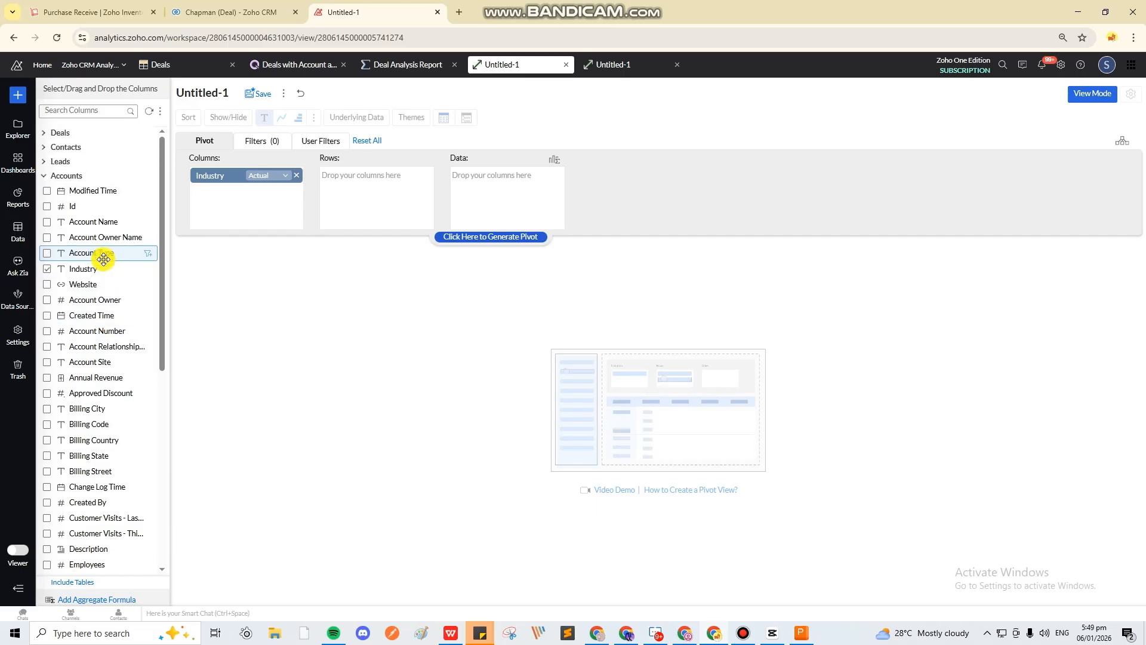
{"action": "left_click", "coordinate": [43, 134]}
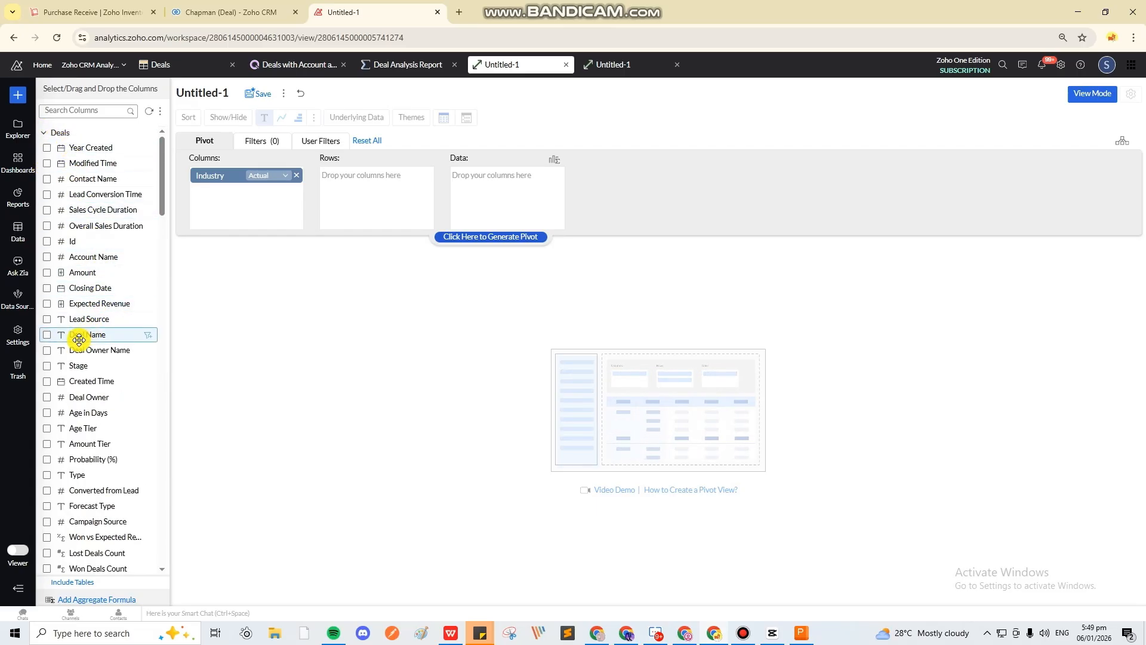
{"action": "left_click_drag", "start_coordinate": [80, 335], "coordinate": [355, 186]}
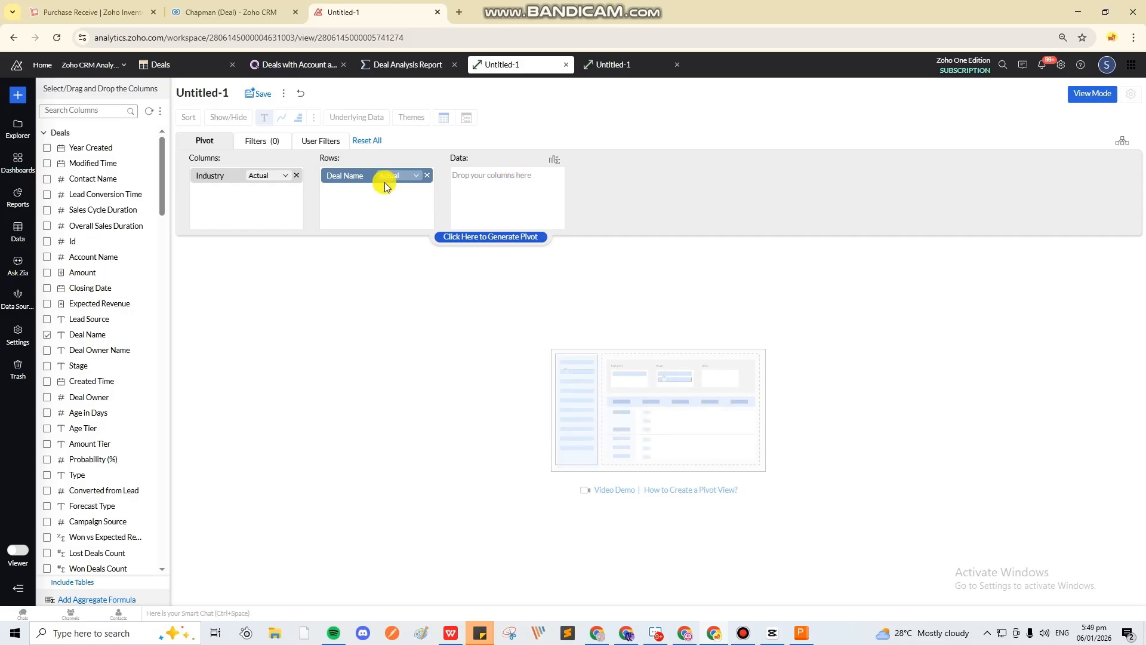
{"action": "left_click_drag", "start_coordinate": [84, 273], "coordinate": [509, 196]}
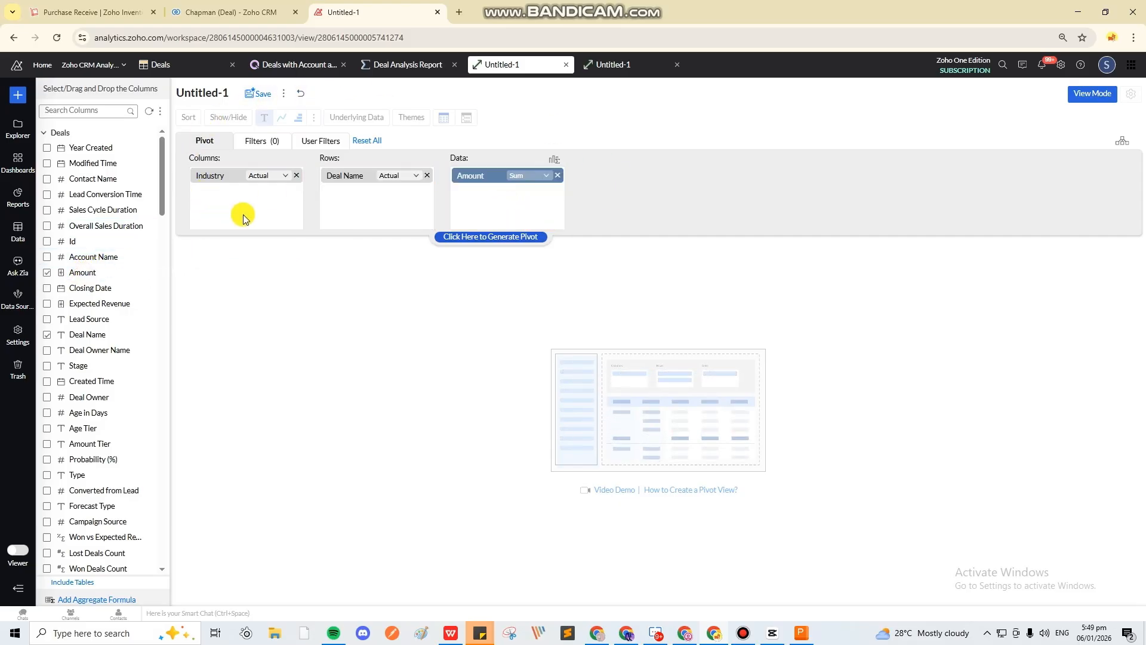
Generate the pivot and look through the deal amounts by industry.
{"action": "left_click", "coordinate": [457, 238]}
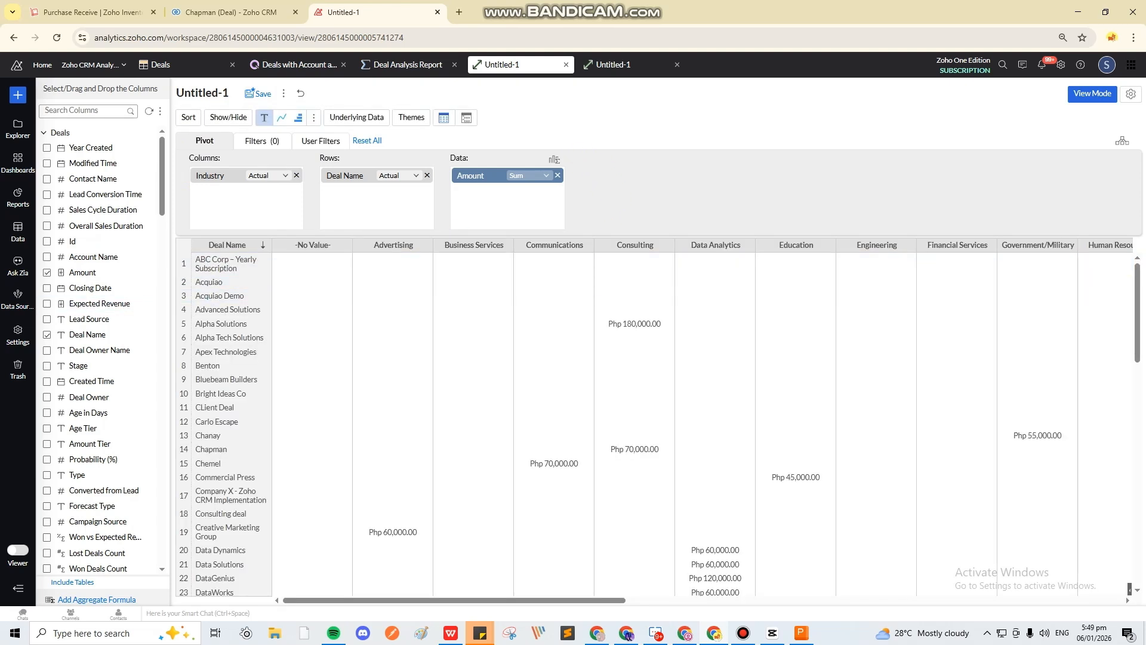
{"action": "scroll", "coordinate": [716, 370], "scroll_direction": "down", "scroll_amount": 3}
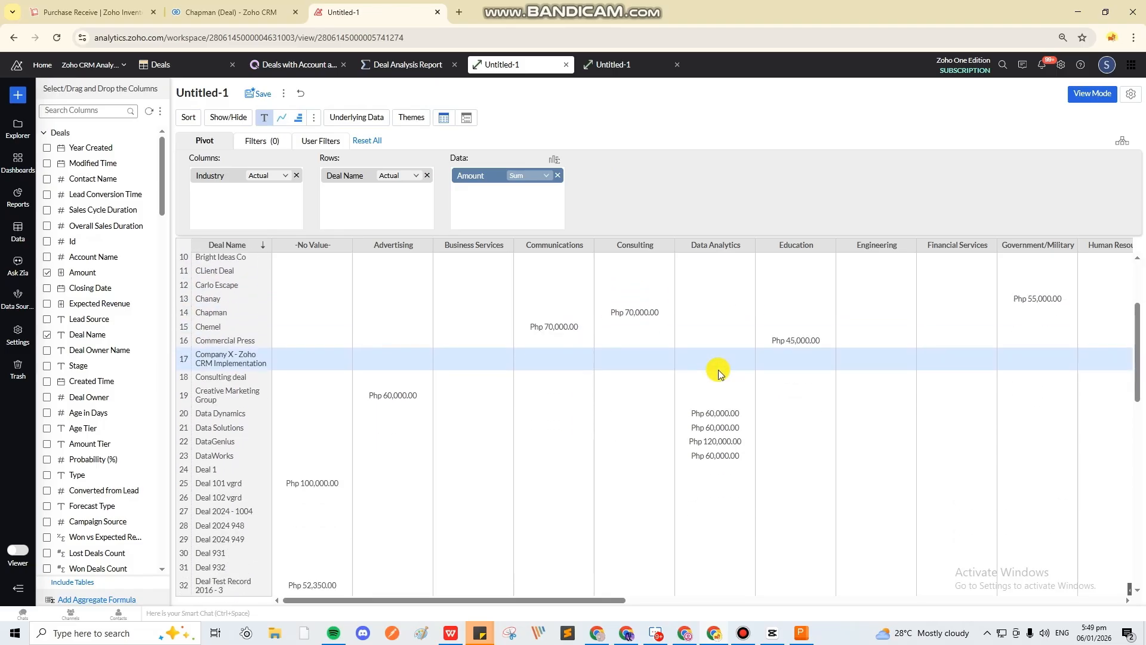
{"action": "scroll", "coordinate": [718, 370], "scroll_direction": "down", "scroll_amount": 7}
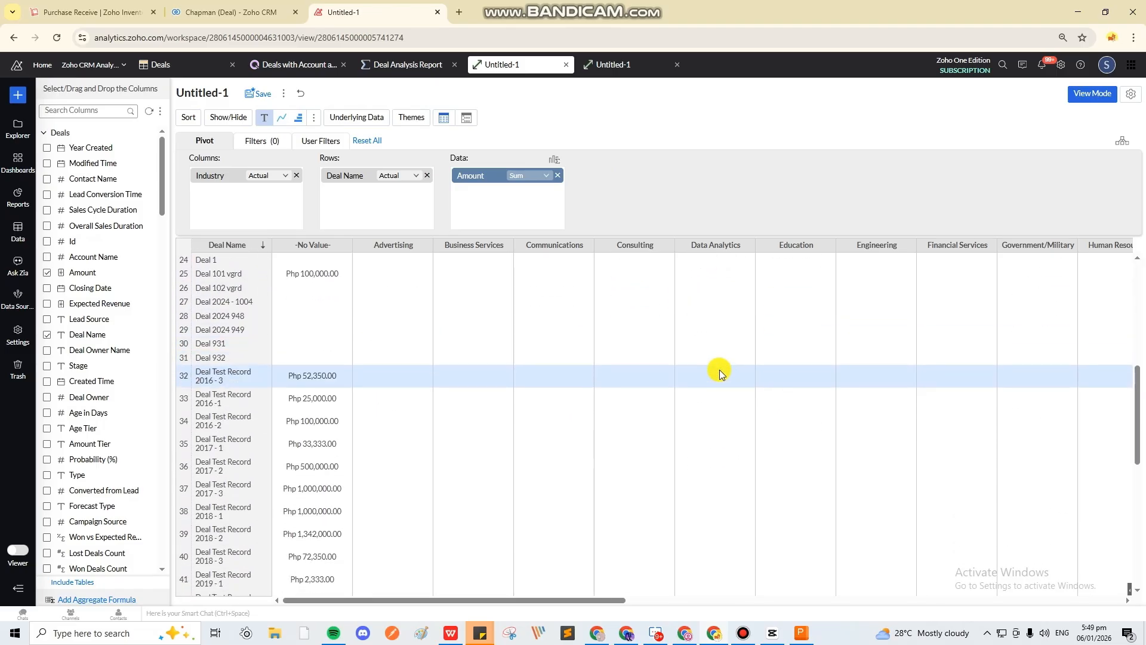
{"action": "scroll", "coordinate": [718, 373], "scroll_direction": "up", "scroll_amount": 10}
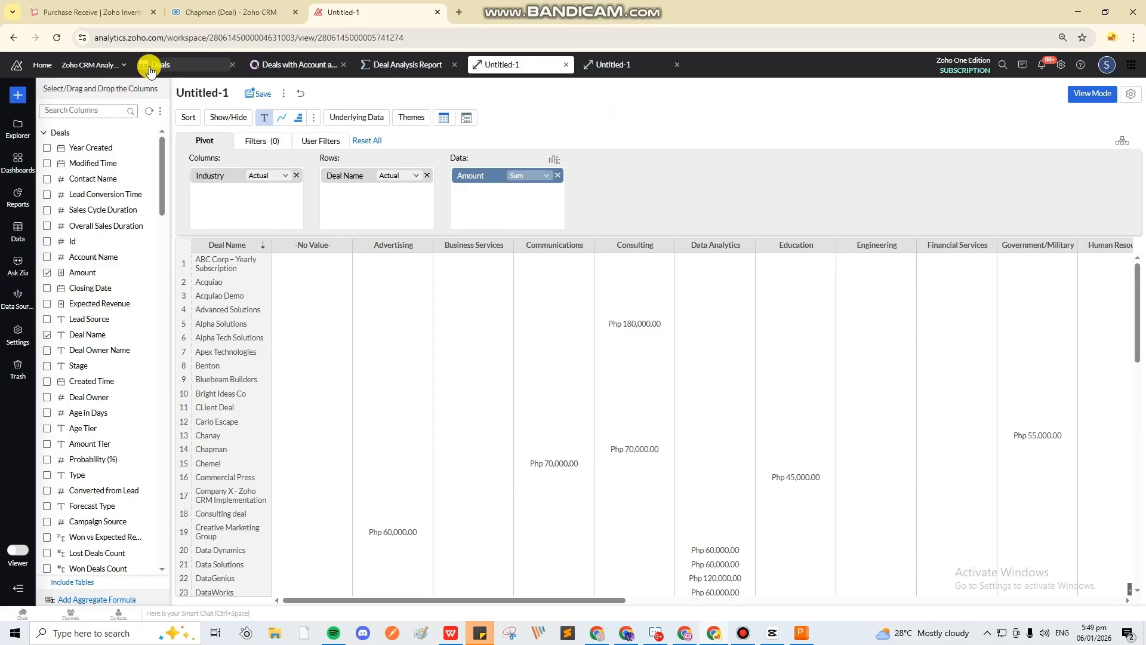
Open the Deals data table and view its column filter options, closing them without applying a filter.
{"action": "left_click", "coordinate": [17, 236]}
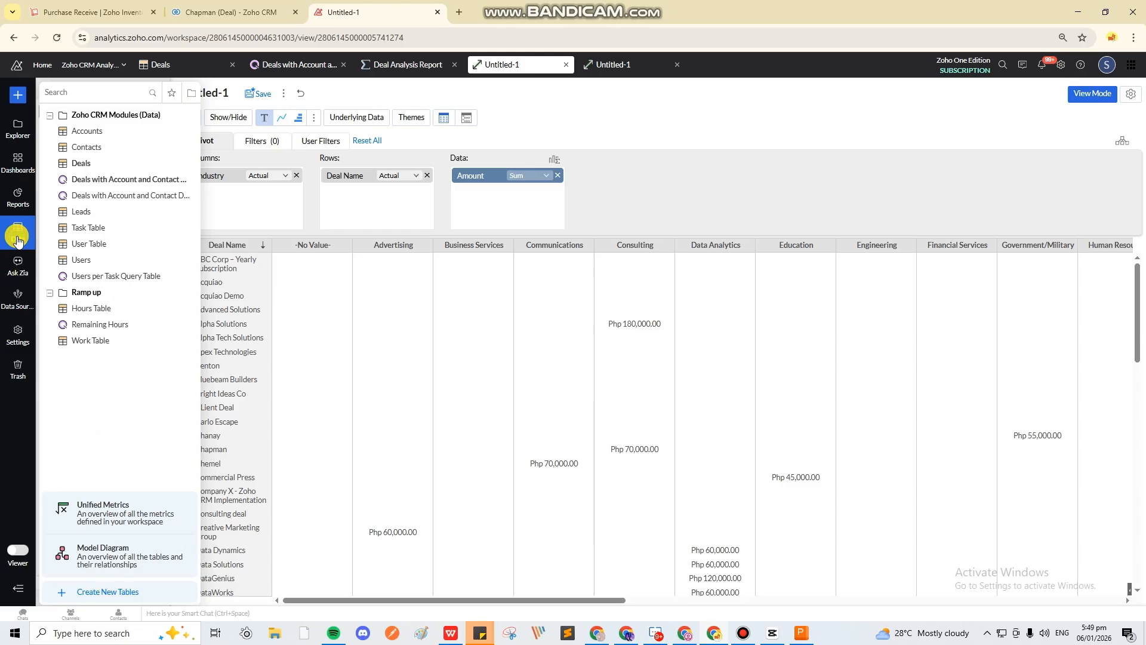
{"action": "left_click", "coordinate": [79, 168]}
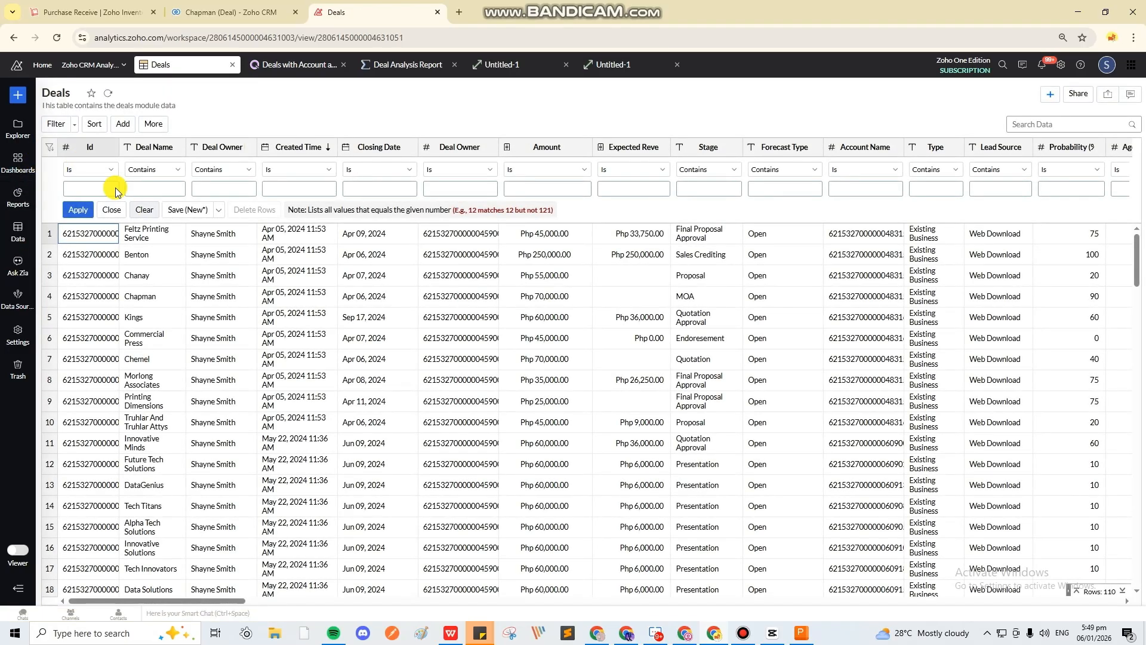
{"action": "left_click", "coordinate": [55, 125]}
{"action": "left_click", "coordinate": [115, 213]}
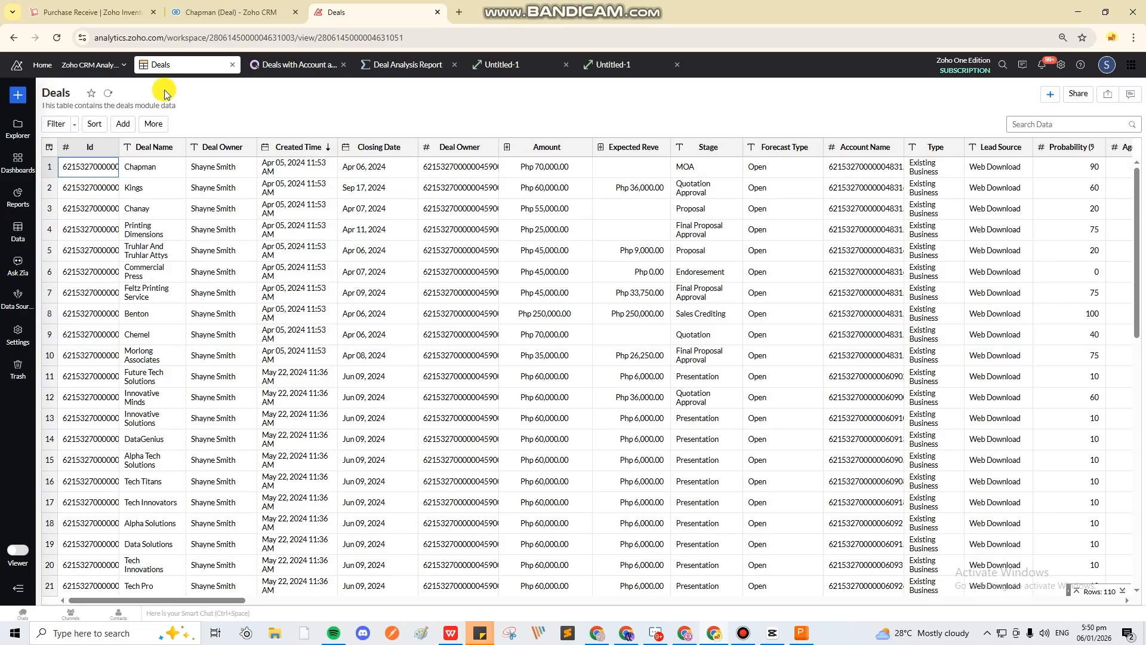
Define a Deals formula column "Amount Categories" with nested ifs on Amount: 'Small' below 50000, 'Medium' from 50000 to below 200000, otherwise 'Large'.
{"action": "left_click", "coordinate": [122, 125]}
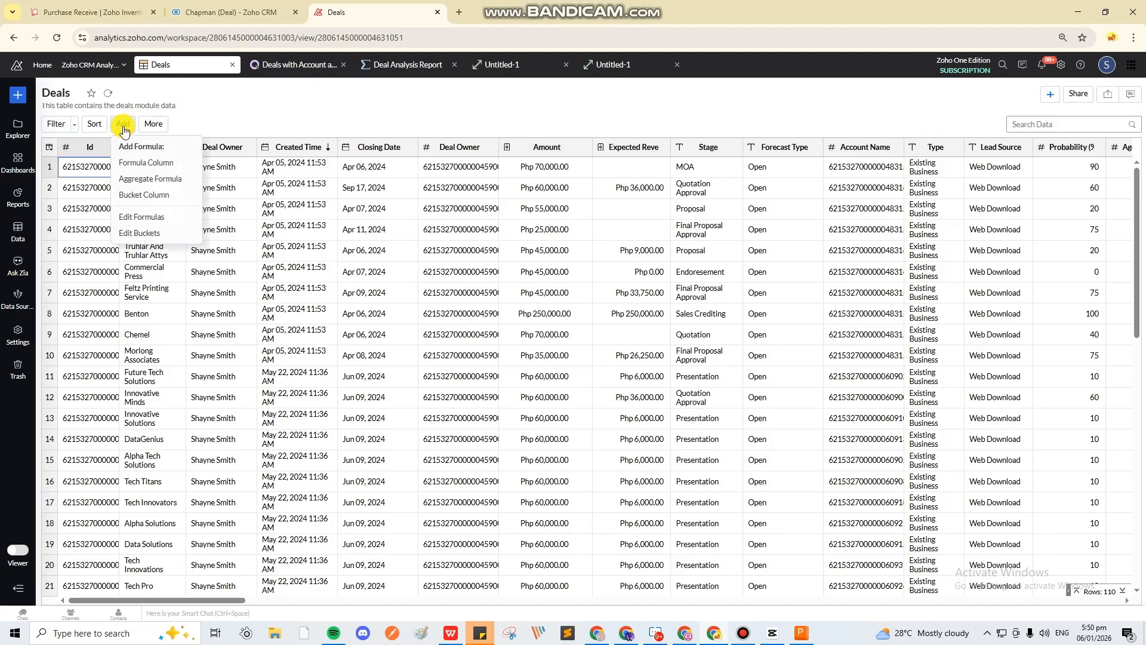
{"action": "left_click", "coordinate": [150, 167]}
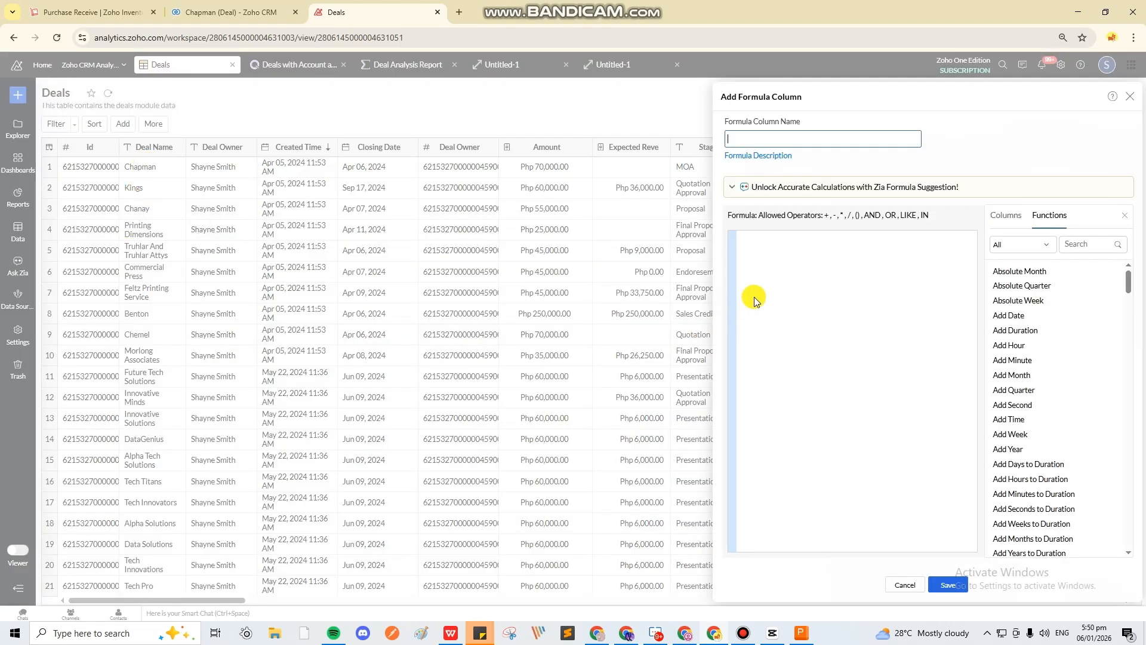
{"action": "left_click", "coordinate": [759, 140]}
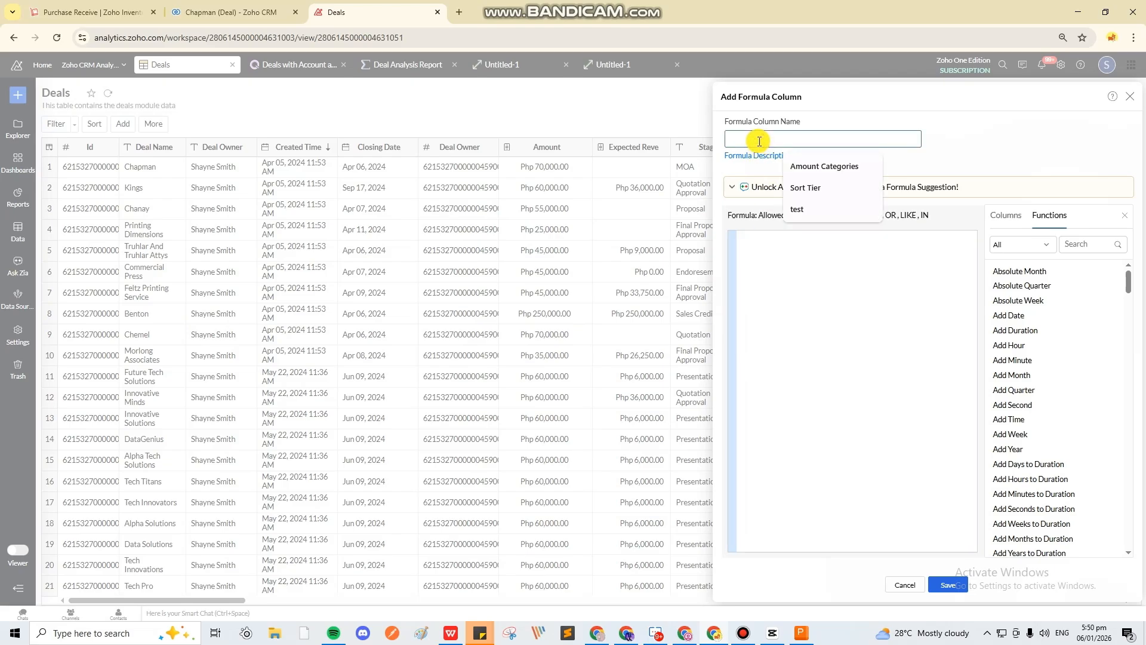
{"action": "left_click", "coordinate": [819, 173]}
{"action": "left_click", "coordinate": [772, 271]}
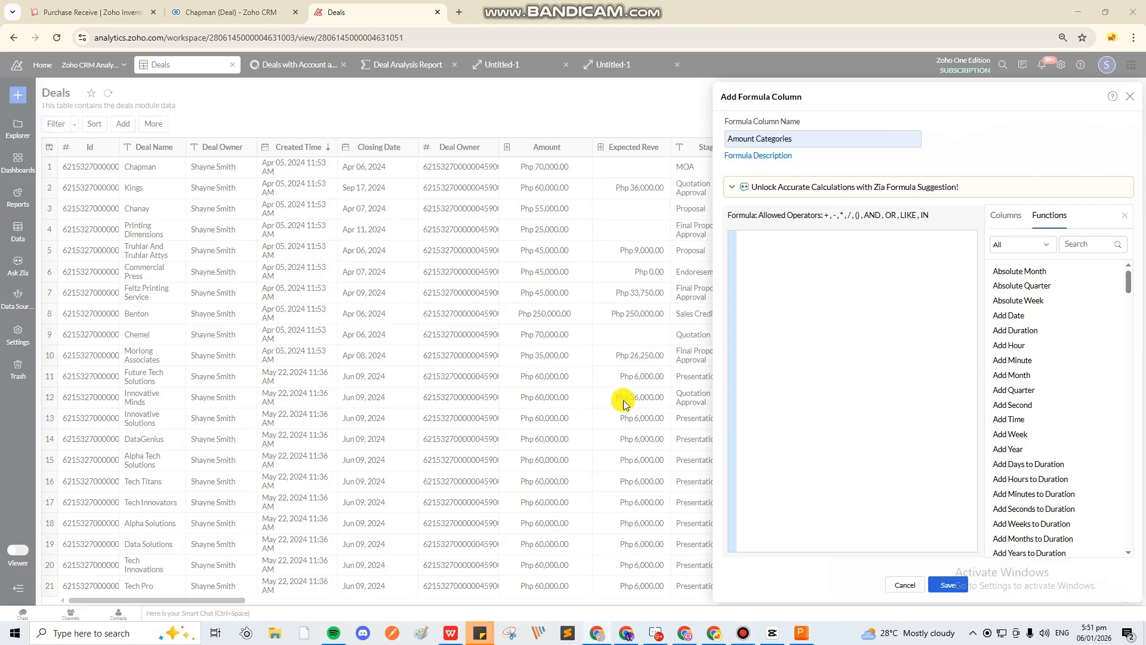
{"action": "type", "text": "if(\"Amount\" < 50000, 'Small',     if(\"Amount\" >= 50000 AND \"Amount\" < 200000, 'Medium',         'Large'     ) )"}
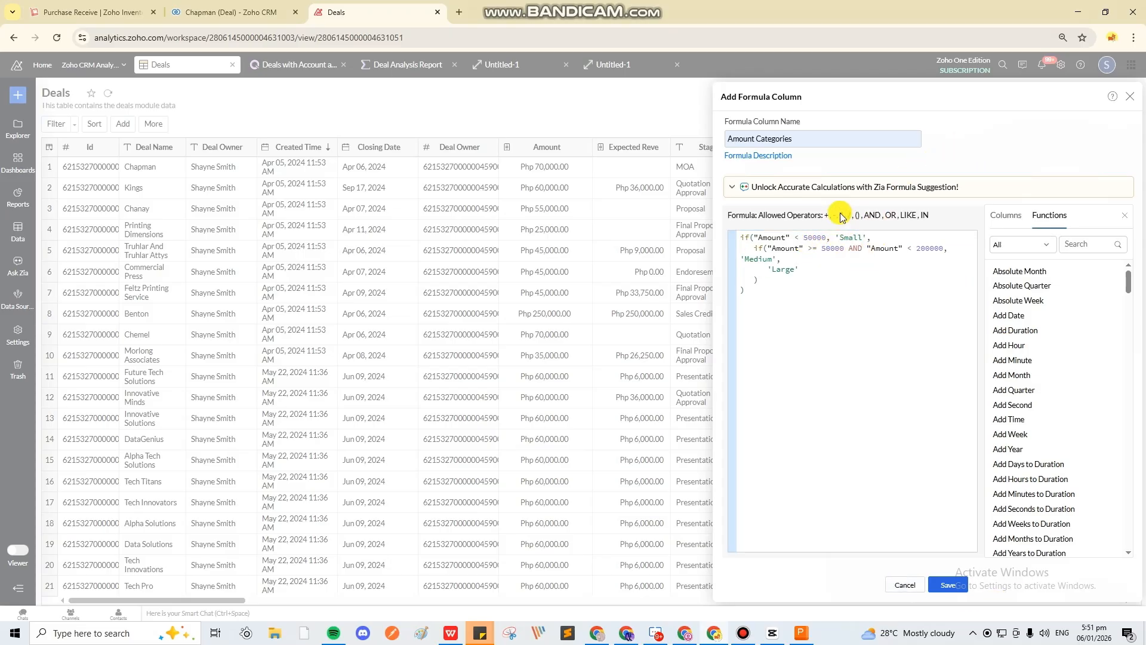
{"action": "left_click", "coordinate": [953, 585]}
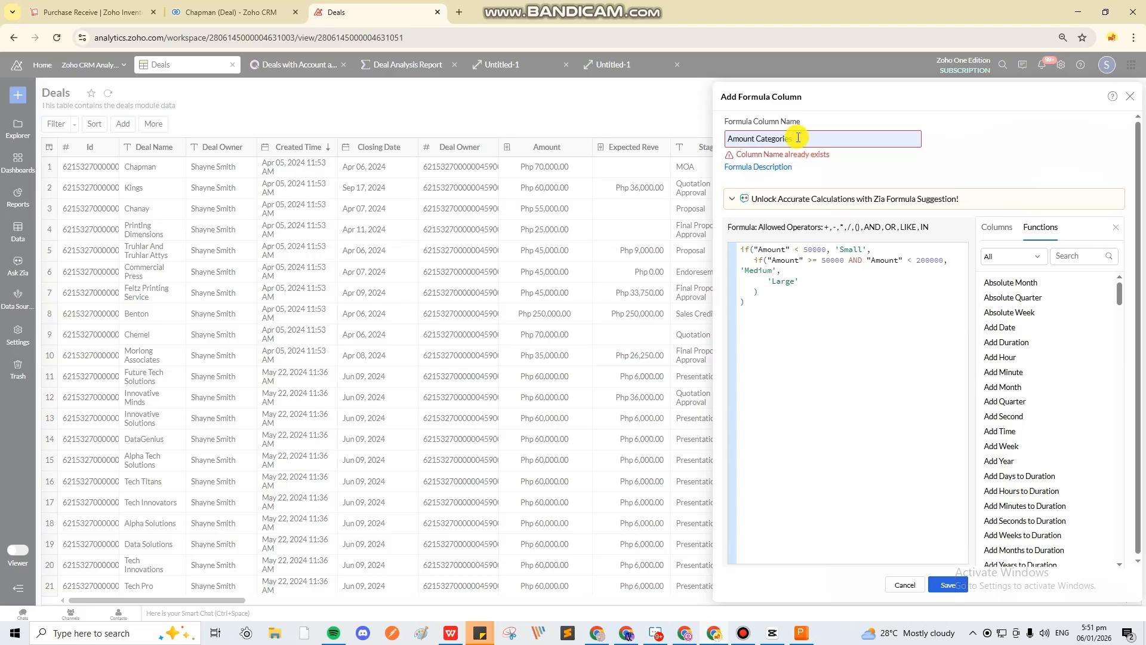
Save the formula column under the name "Amount Category" and check its values at the far end of the Deals table.
{"action": "key", "text": "BackSpace"}
{"action": "key", "text": "BackSpace"}
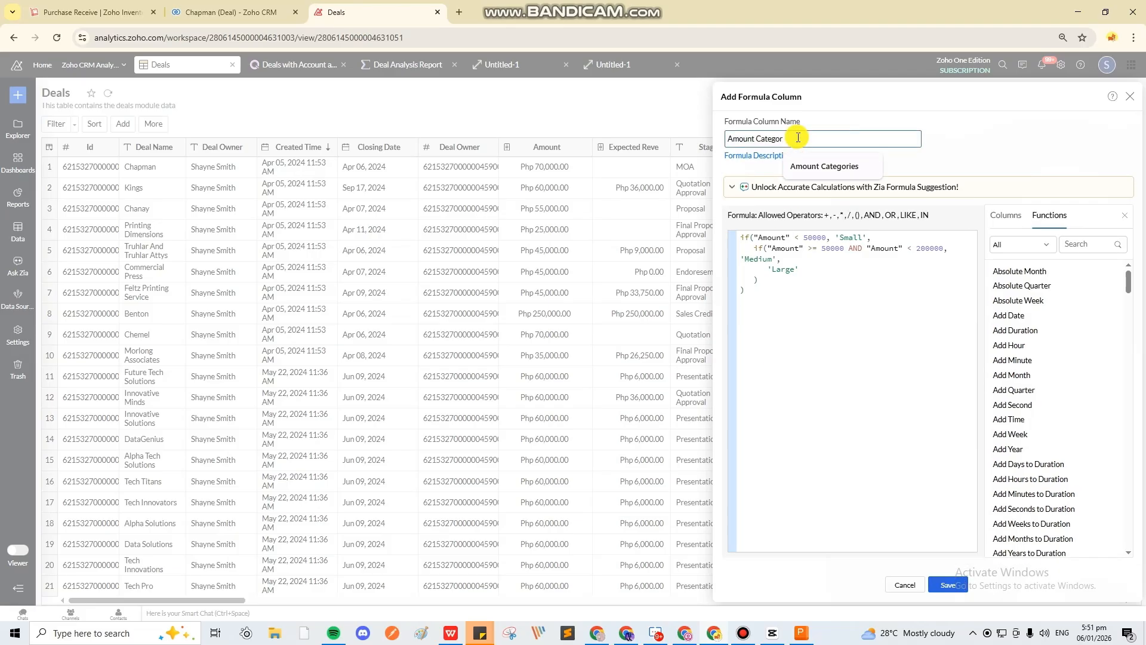
{"action": "type", "text": "y"}
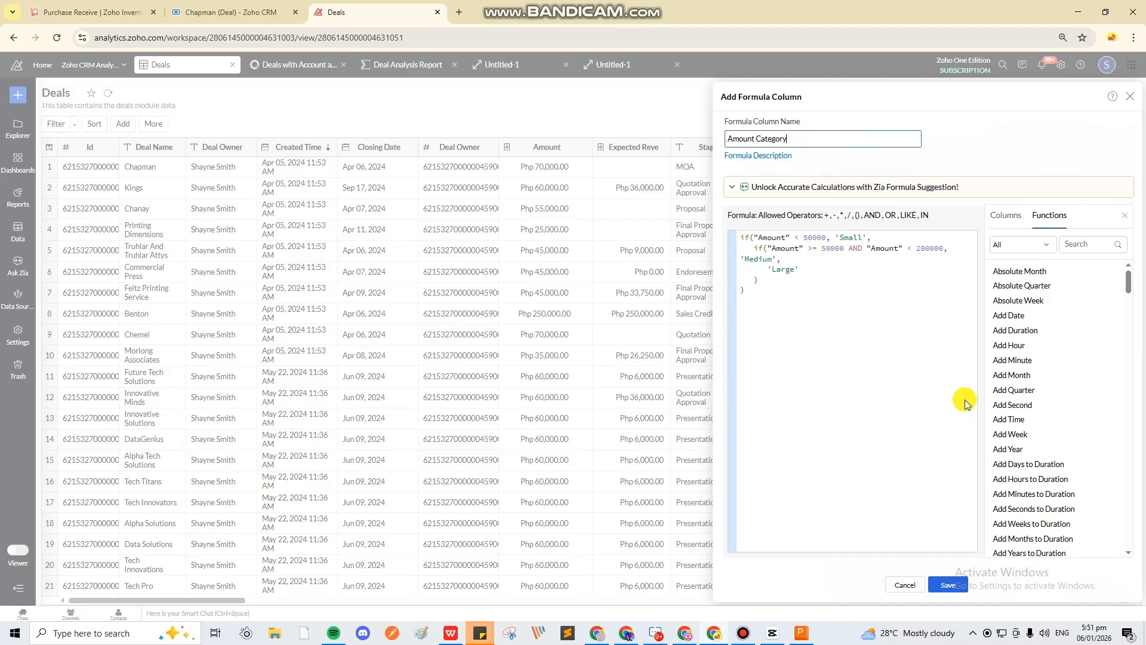
{"action": "left_click", "coordinate": [948, 585]}
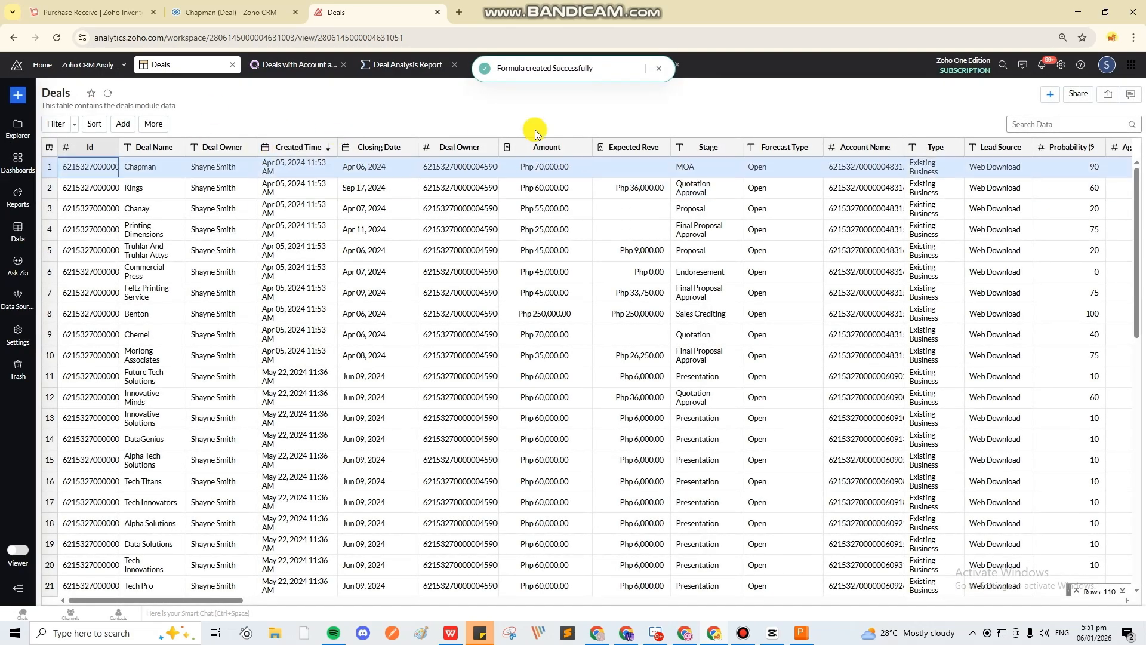
{"action": "left_click_drag", "start_coordinate": [127, 600], "coordinate": [1031, 599]}
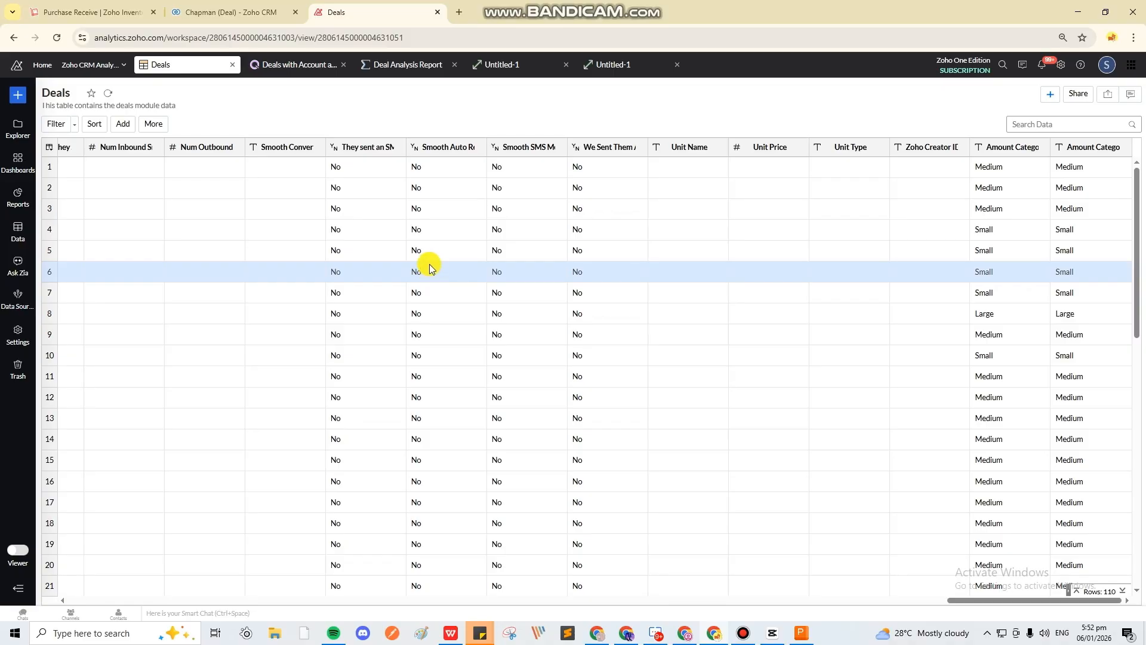
{"action": "left_click_drag", "start_coordinate": [985, 600], "coordinate": [24, 603]}
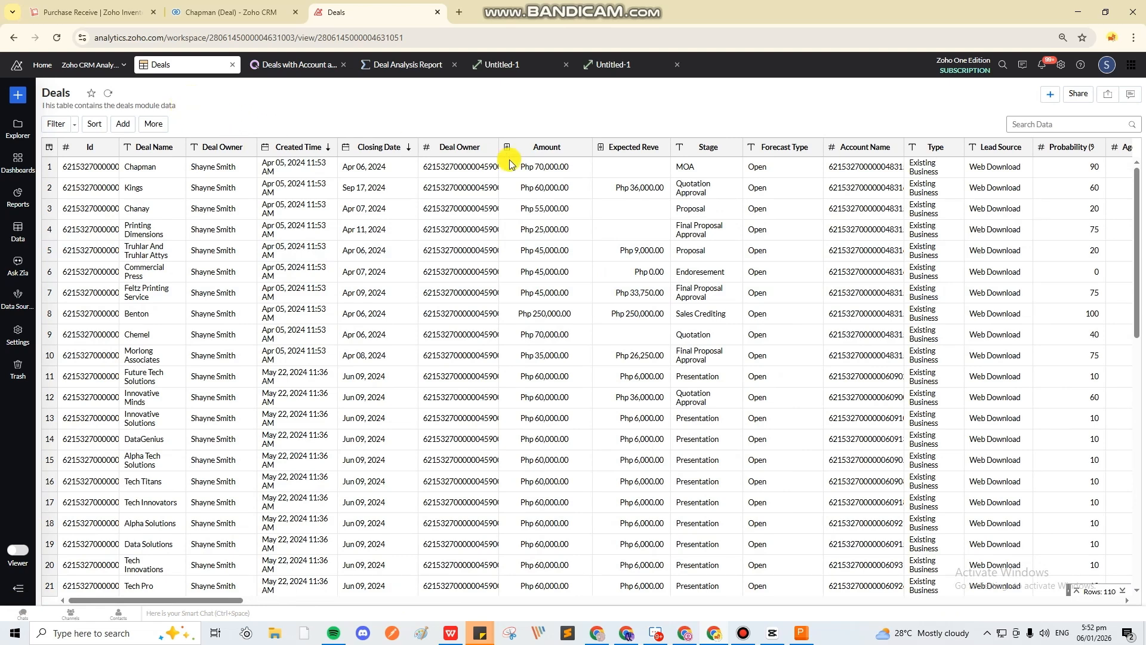
Start conditional formatting on the Deals Amount column with a rule giving values less than 50000 a red background.
{"action": "left_click", "coordinate": [547, 147]}
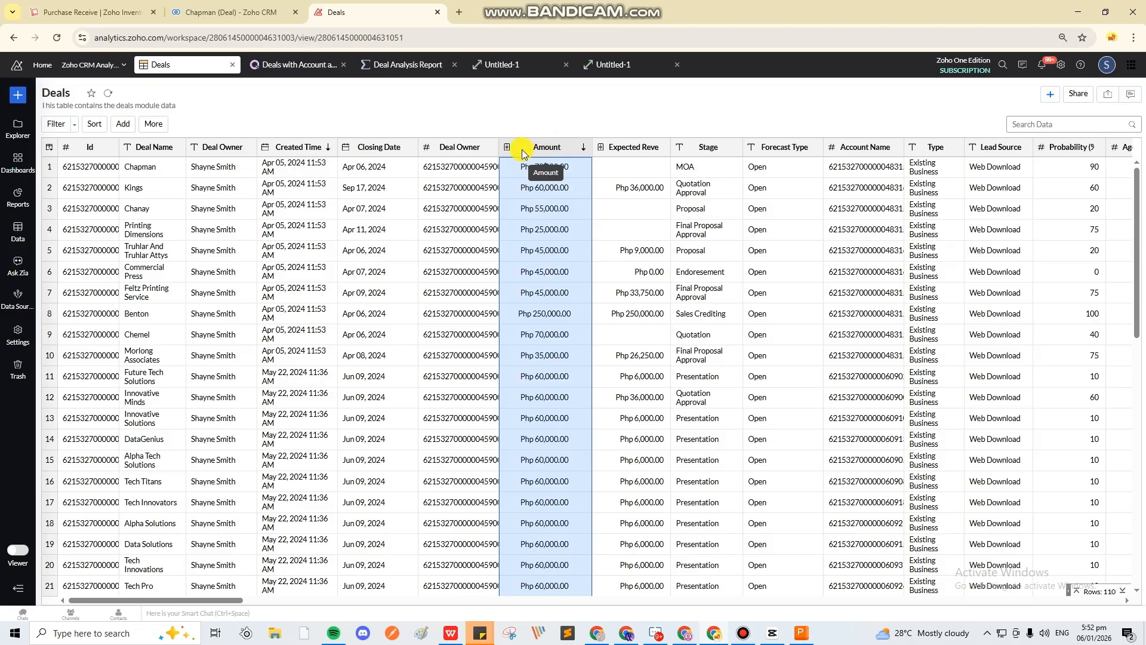
{"action": "right_click", "coordinate": [545, 152]}
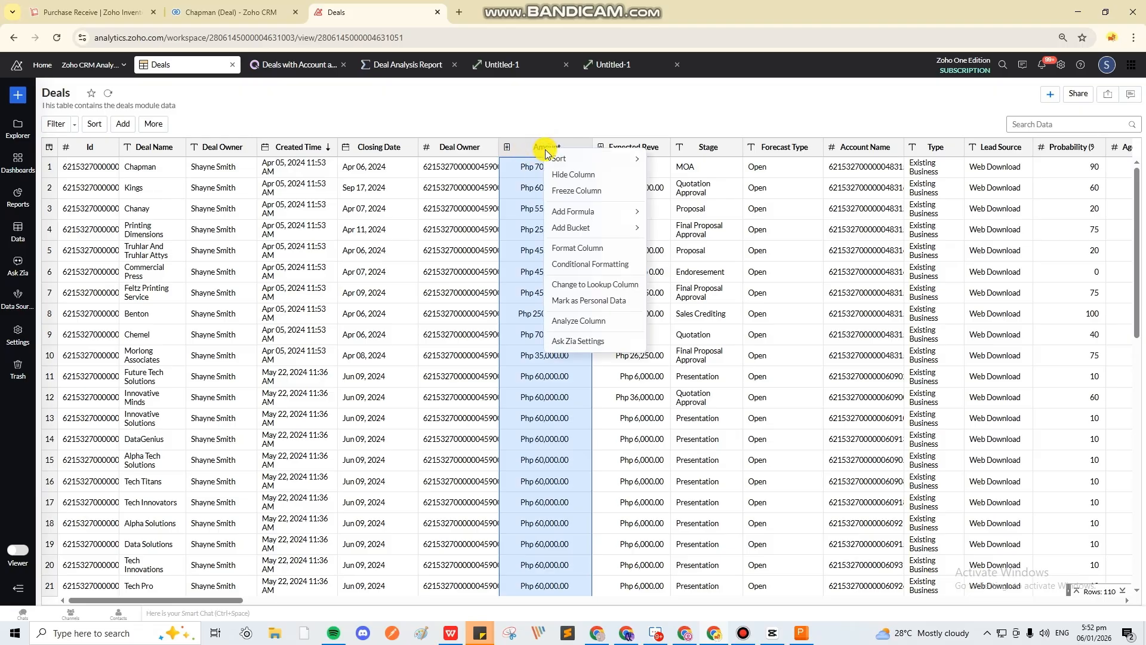
{"action": "left_click", "coordinate": [565, 264]}
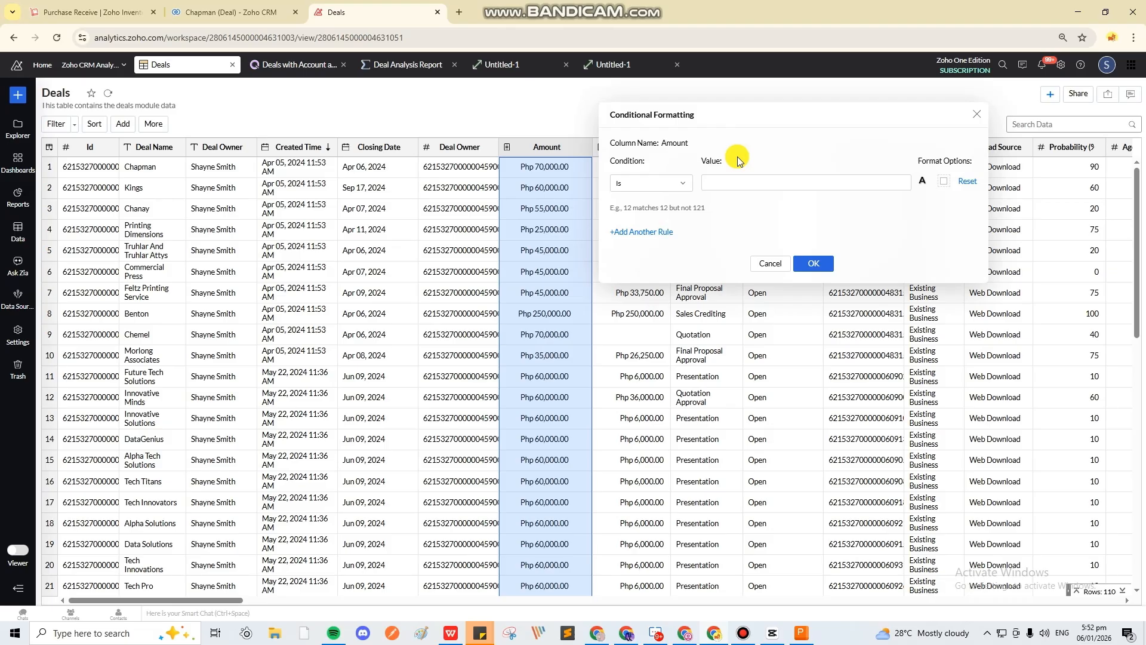
{"action": "left_click", "coordinate": [676, 182]}
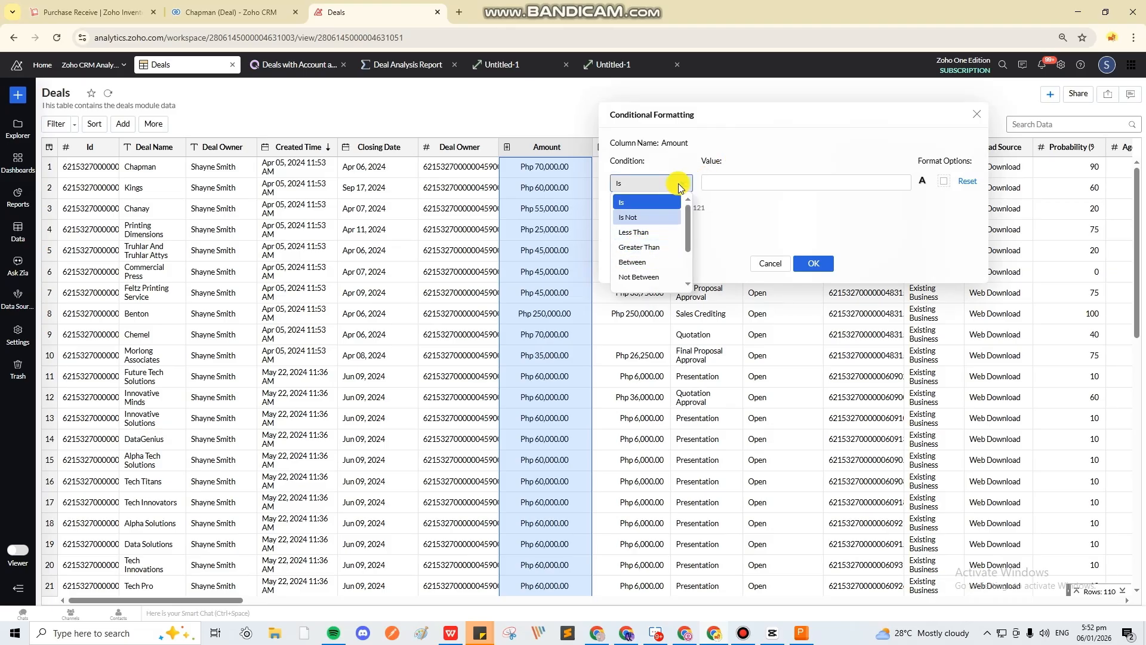
{"action": "left_click", "coordinate": [649, 232]}
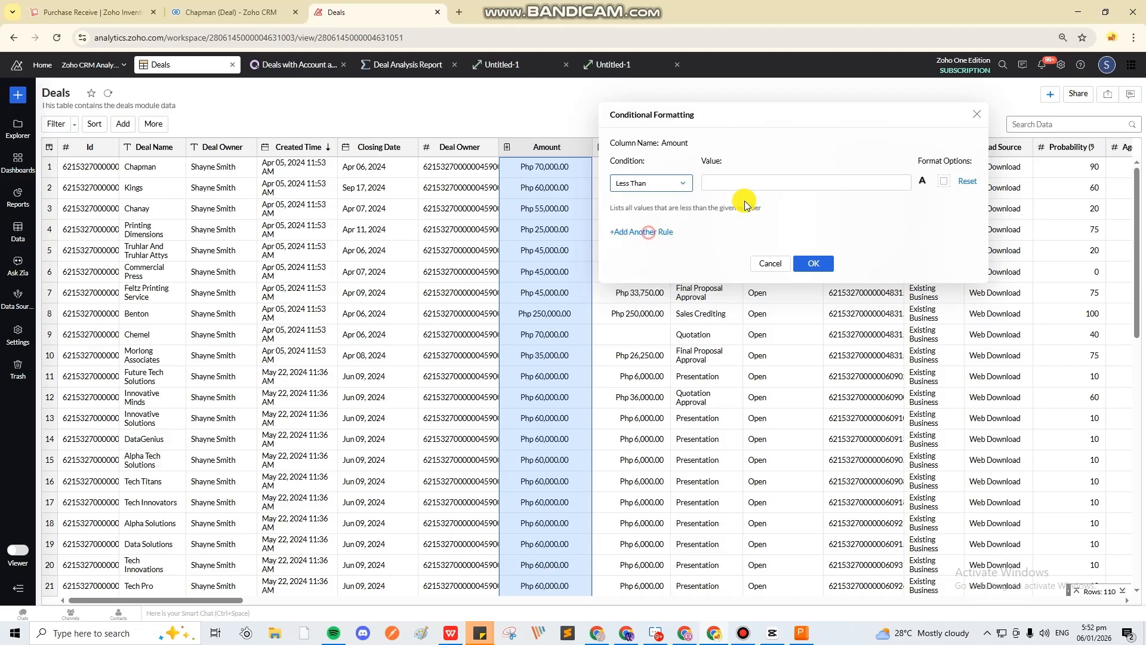
{"action": "left_click", "coordinate": [739, 187]}
{"action": "type", "text": "50000"}
{"action": "left_click", "coordinate": [943, 181]}
{"action": "left_click", "coordinate": [910, 213]}
Add a second Amount formatting rule giving values between 50000,200000 an orange background.
{"action": "left_click", "coordinate": [642, 231]}
{"action": "left_click", "coordinate": [643, 224]}
{"action": "left_click", "coordinate": [640, 177]}
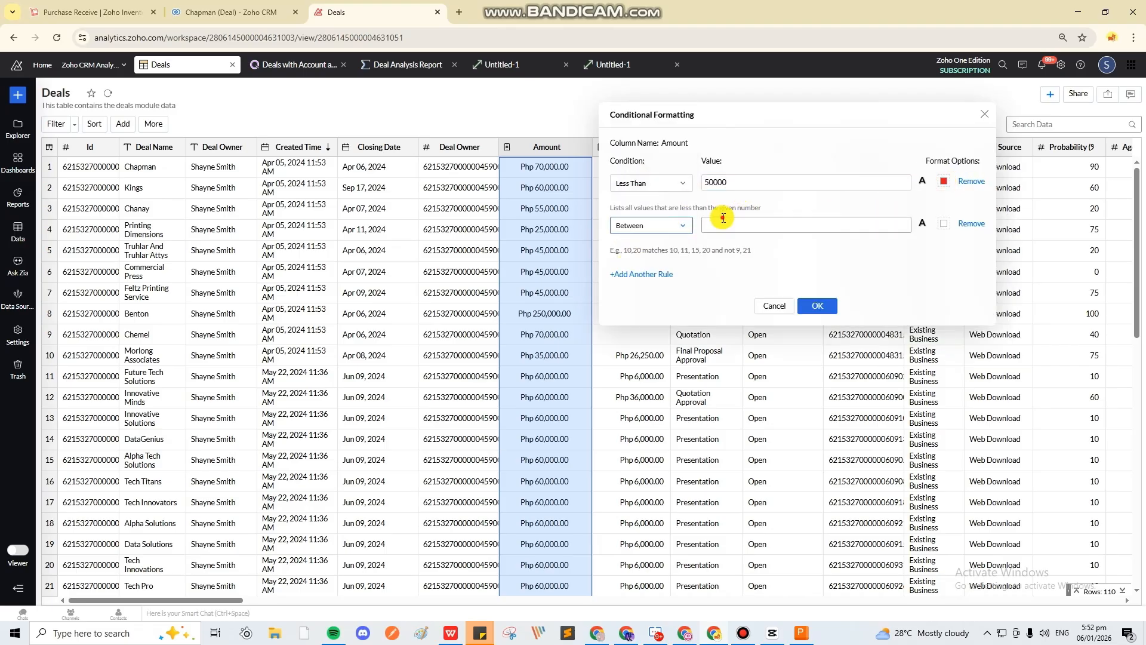
{"action": "left_click", "coordinate": [723, 221]}
{"action": "type", "text": "50000,200000"}
{"action": "left_click", "coordinate": [943, 224]}
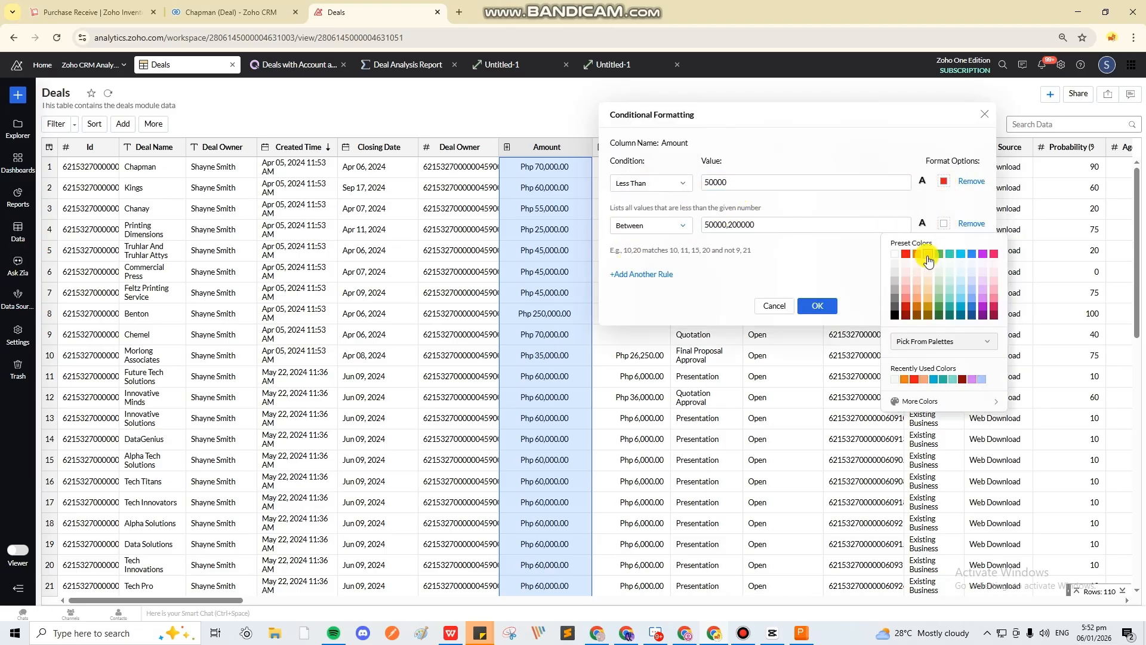
{"action": "left_click", "coordinate": [923, 248]}
Add a third rule giving amounts greater than 200000 a green background, apply the formatting and check the coloured Amount column.
{"action": "left_click", "coordinate": [642, 274]}
{"action": "left_click", "coordinate": [650, 268]}
{"action": "left_click", "coordinate": [639, 160]}
{"action": "left_click", "coordinate": [747, 267]}
{"action": "type", "text": "200000"}
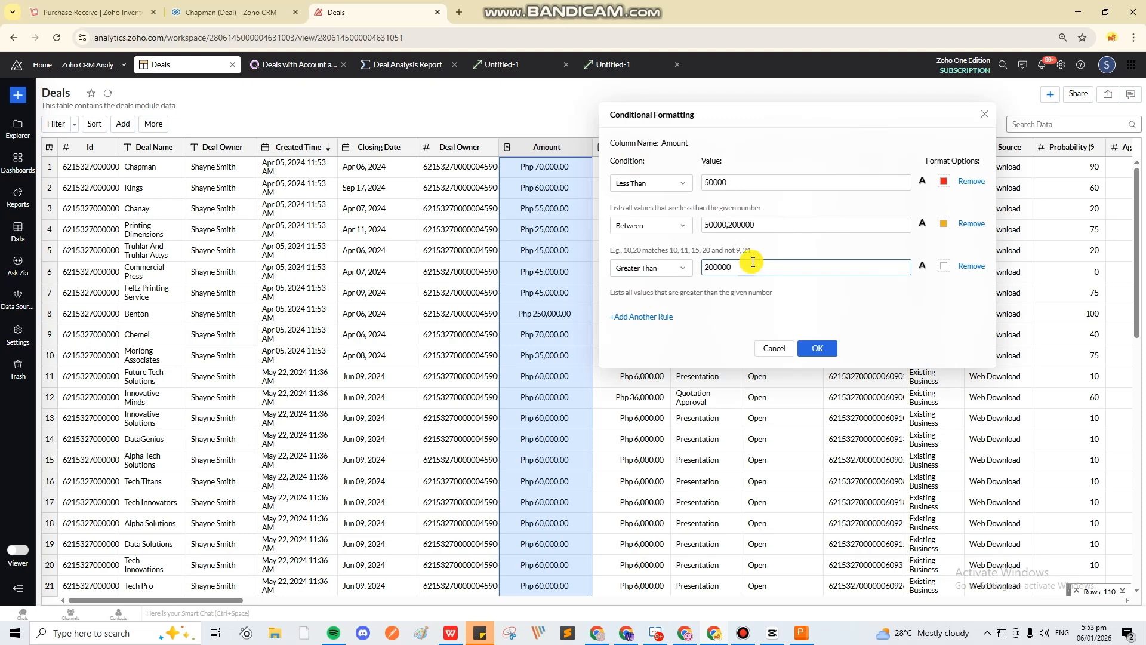
{"action": "left_click", "coordinate": [943, 265]}
{"action": "left_click", "coordinate": [935, 291]}
{"action": "left_click", "coordinate": [817, 348]}
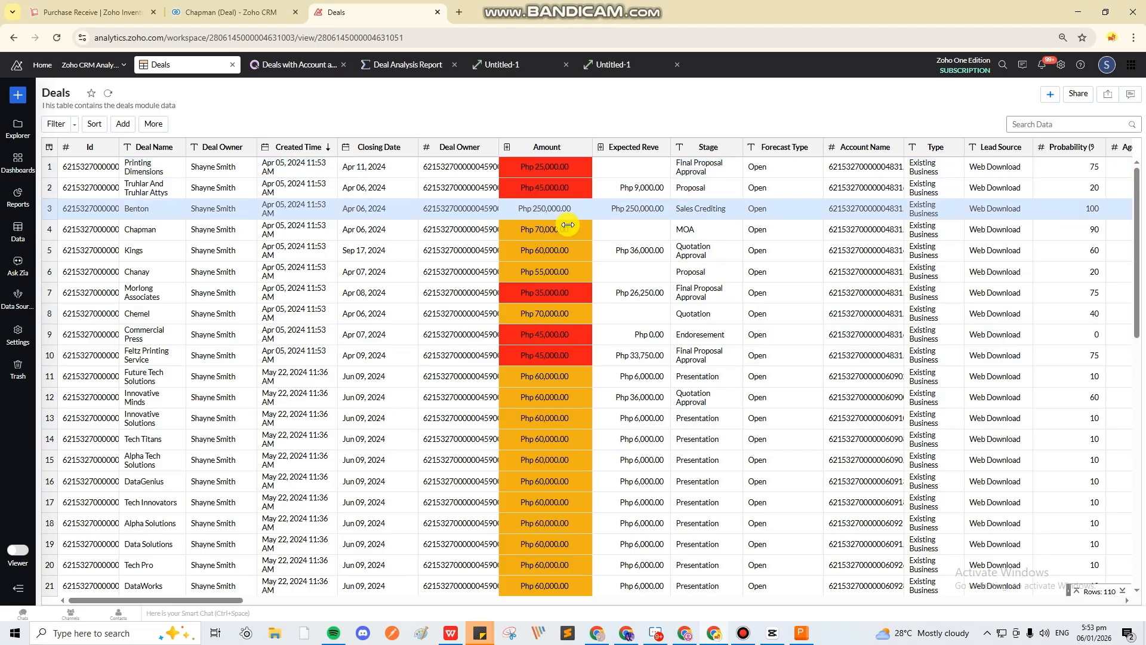
{"action": "scroll", "coordinate": [581, 504], "scroll_direction": "down", "scroll_amount": 10}
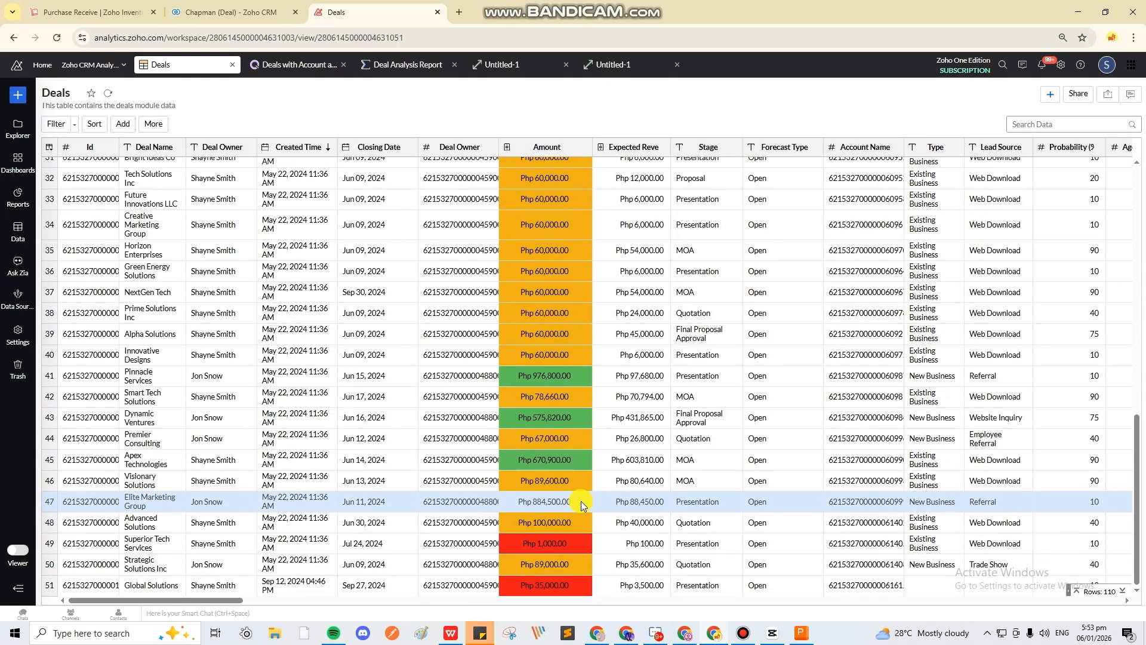
{"action": "scroll", "coordinate": [581, 500], "scroll_direction": "up", "scroll_amount": 15}
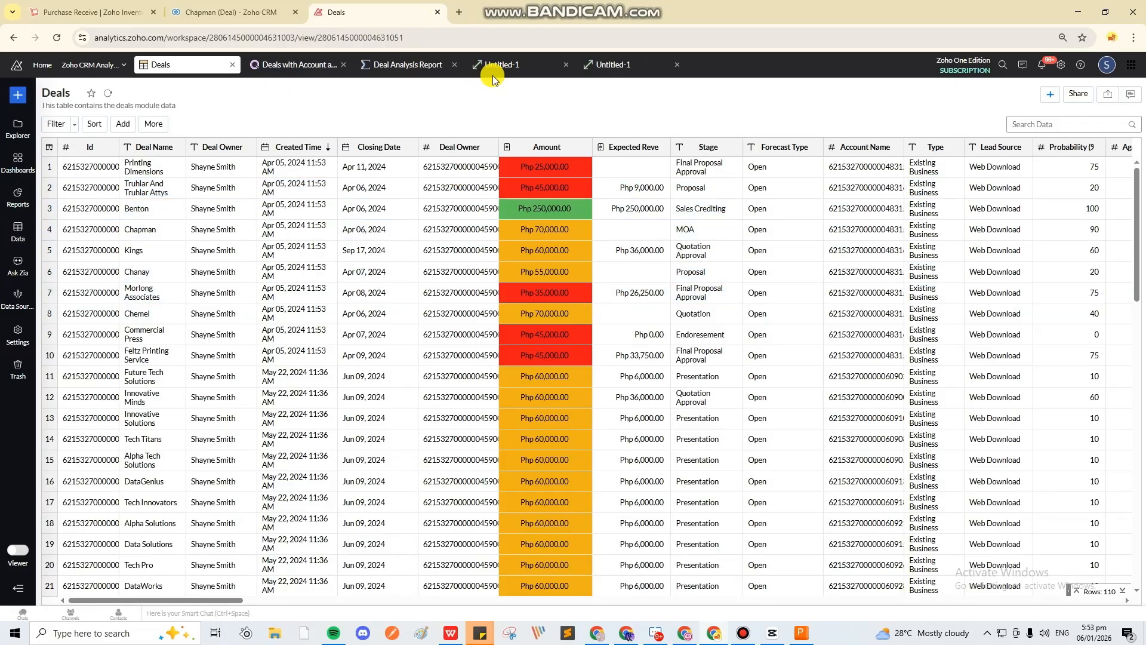
View the Deal Analysis Report and the "Deals with Account and Contact Details" query table.
{"action": "left_click", "coordinate": [383, 64]}
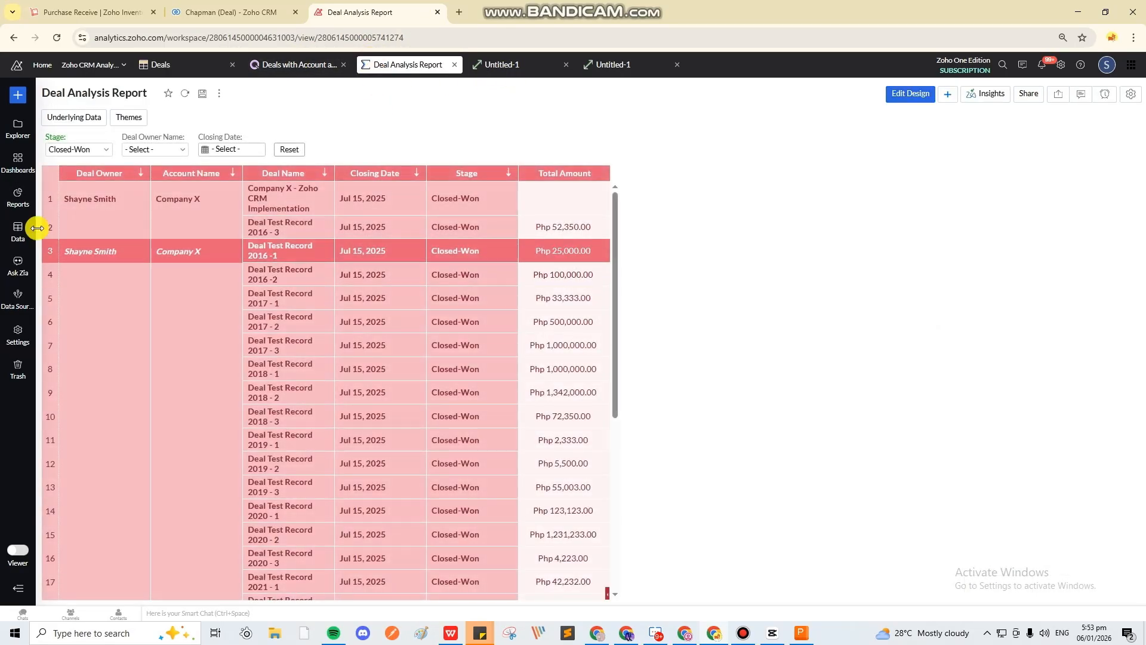
{"action": "left_click", "coordinate": [16, 224]}
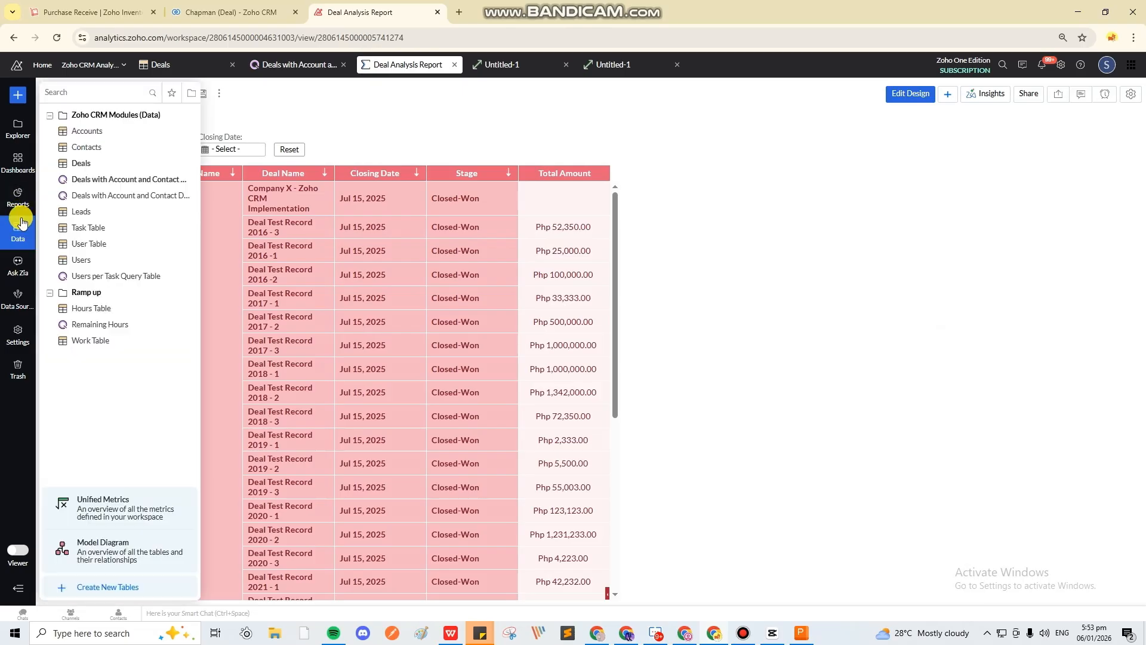
{"action": "left_click", "coordinate": [88, 193]}
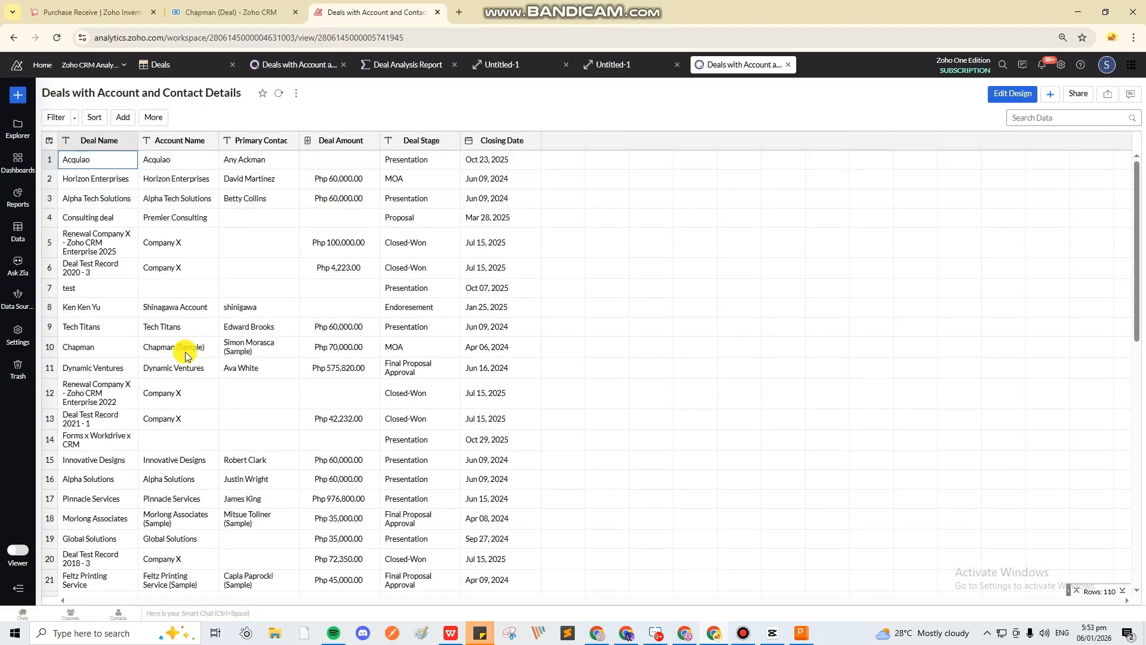
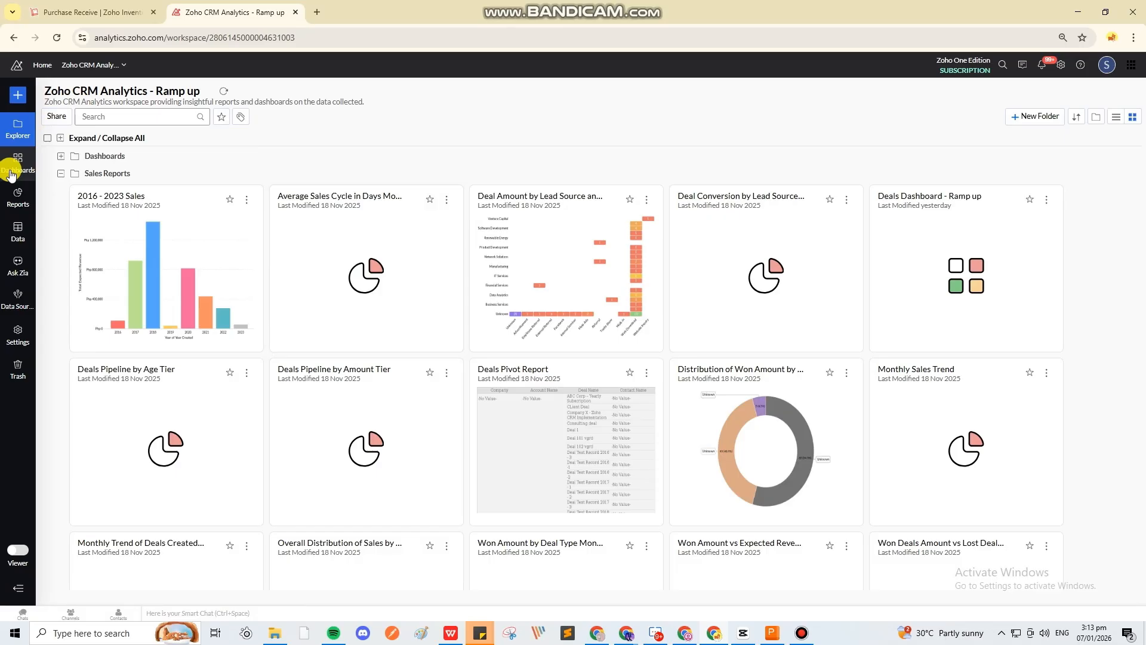
Open the "Deals Dashboard - Ramp up" dashboard for design editing.
{"action": "left_click", "coordinate": [10, 174]}
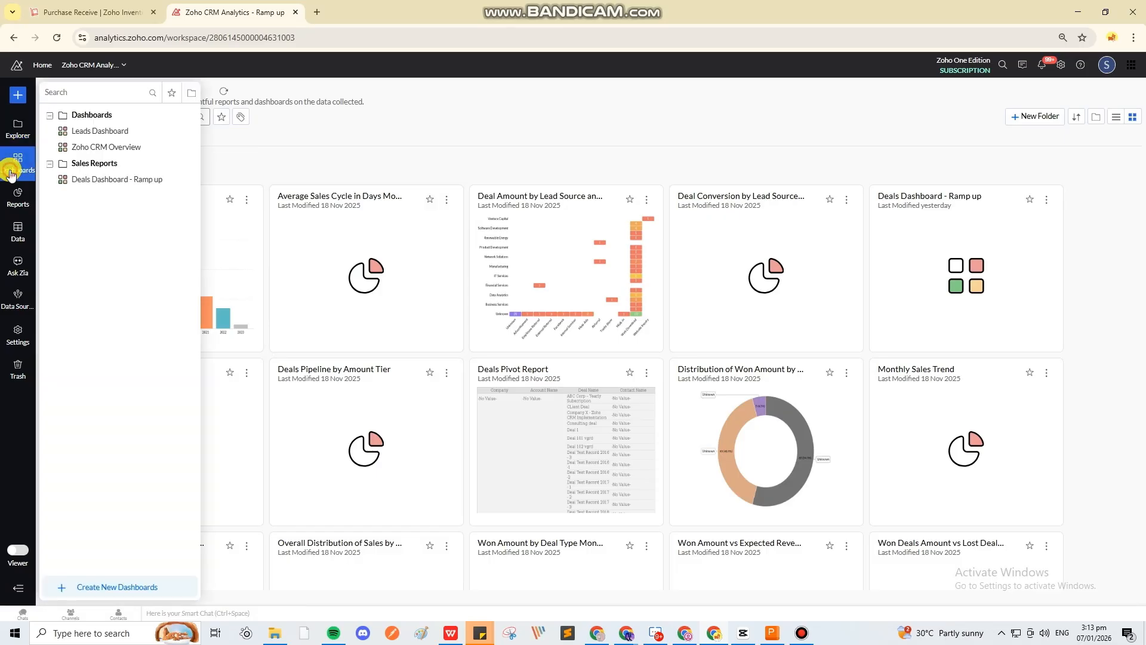
{"action": "left_click", "coordinate": [88, 179]}
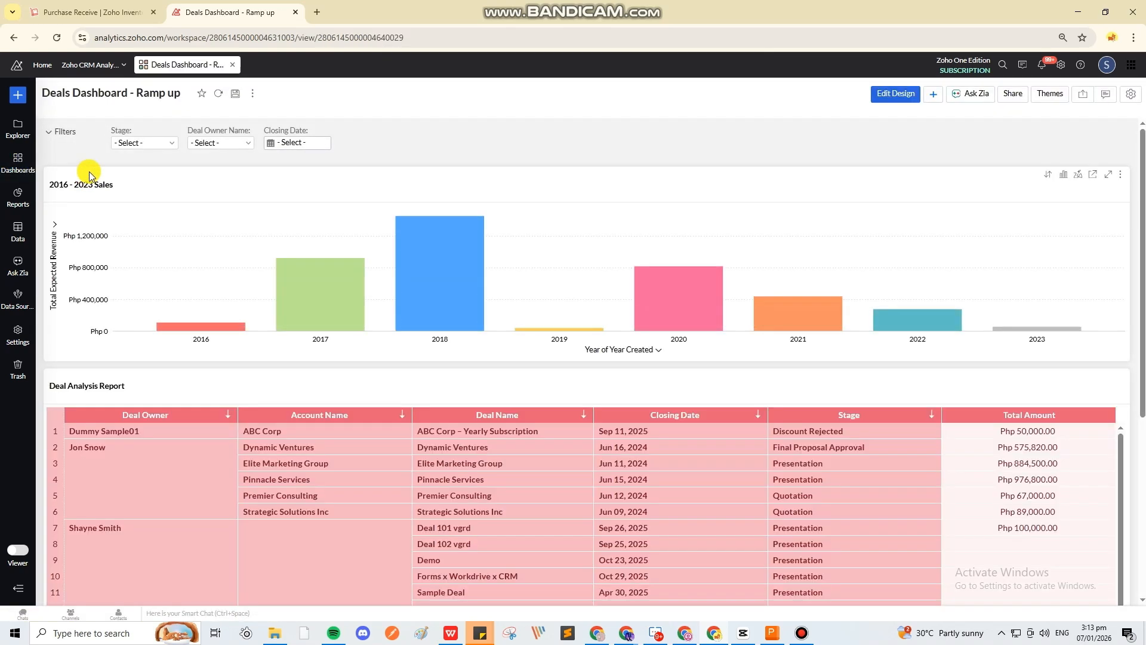
{"action": "left_click", "coordinate": [891, 94]}
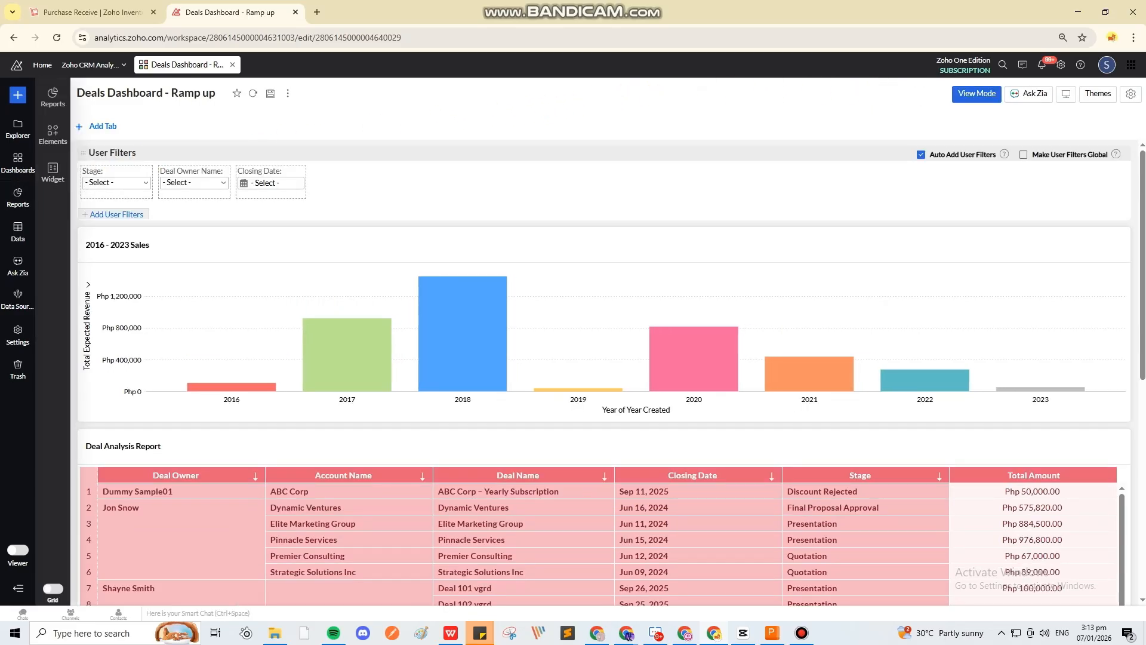
Add a single-value KPI widget to the dashboard above the "2016 - 2023 Sales" chart.
{"action": "left_click", "coordinate": [50, 102]}
{"action": "left_click", "coordinate": [50, 127]}
{"action": "left_click", "coordinate": [49, 166]}
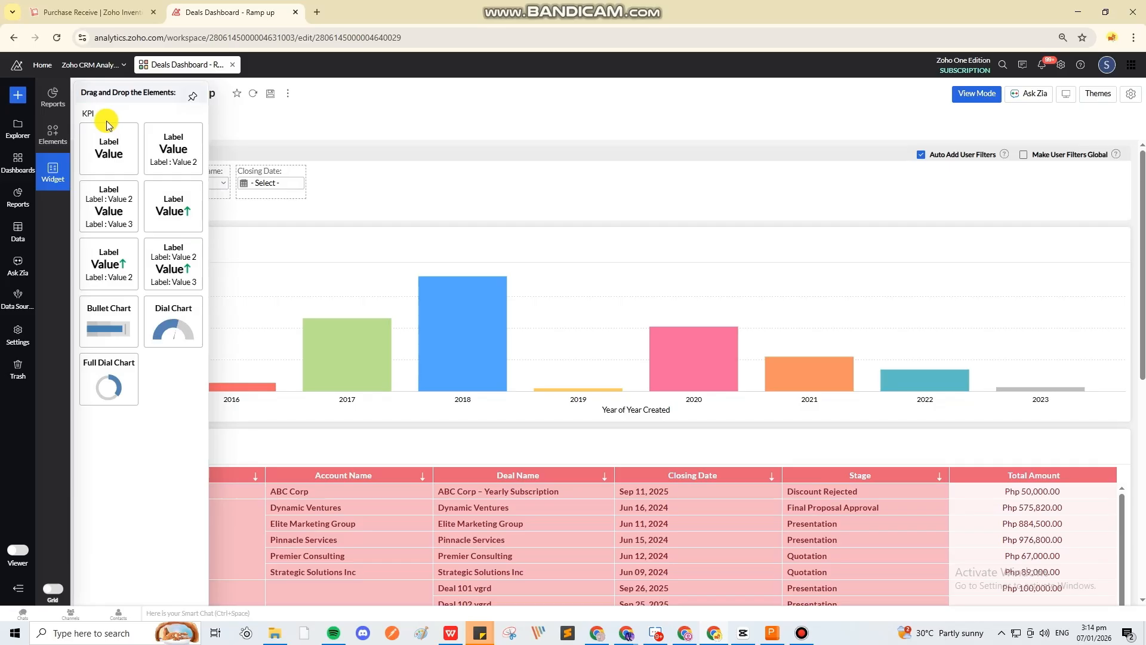
{"action": "left_click_drag", "start_coordinate": [103, 146], "coordinate": [164, 306]}
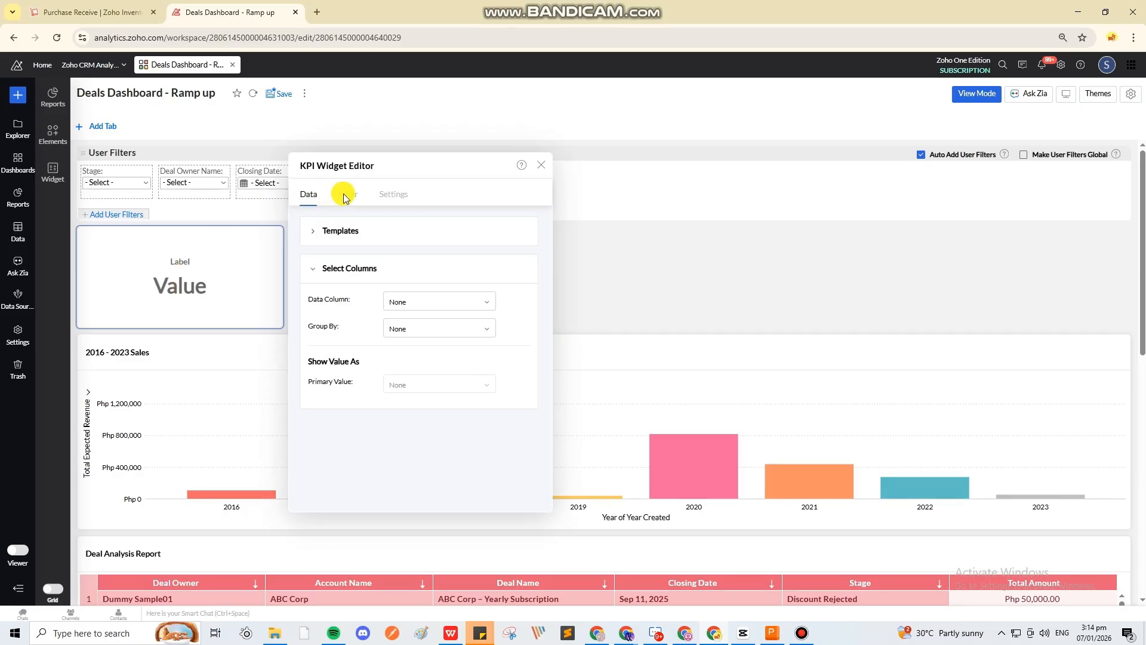
Try the other KPI templates on the widget, including the bullet and dial charts, and return to the plain label-and-value template.
{"action": "left_click", "coordinate": [320, 241]}
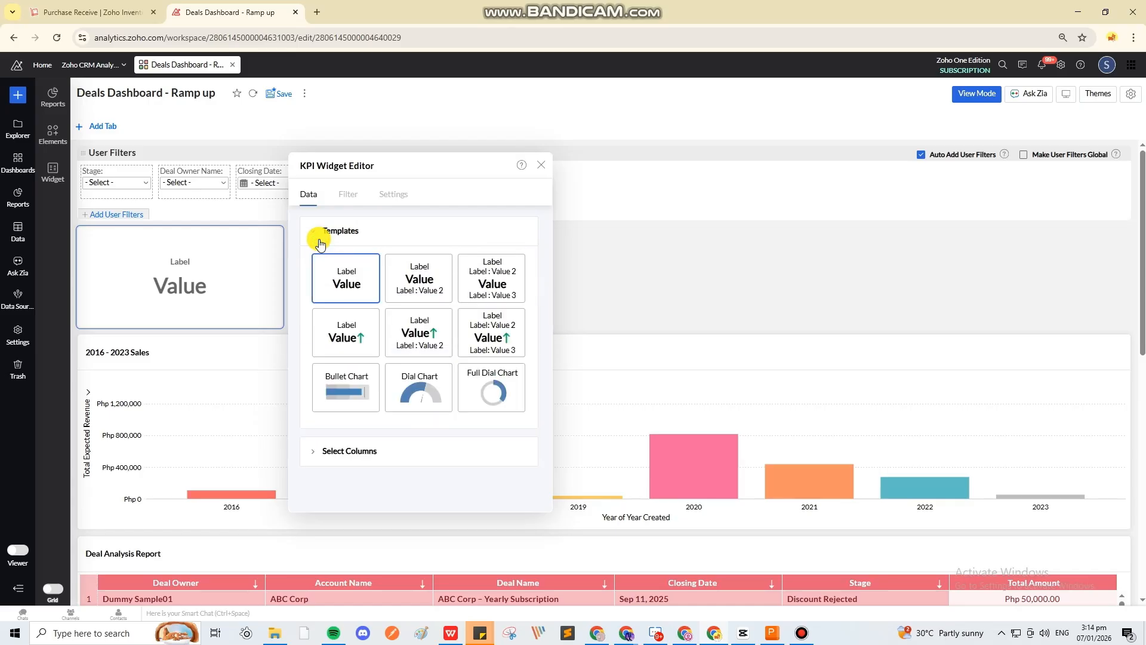
{"action": "left_click", "coordinate": [423, 278]}
{"action": "left_click", "coordinate": [431, 396]}
{"action": "left_click", "coordinate": [351, 389]}
{"action": "left_click", "coordinate": [347, 334]}
{"action": "left_click", "coordinate": [420, 332]}
{"action": "left_click", "coordinate": [491, 332]}
{"action": "left_click", "coordinate": [495, 380]}
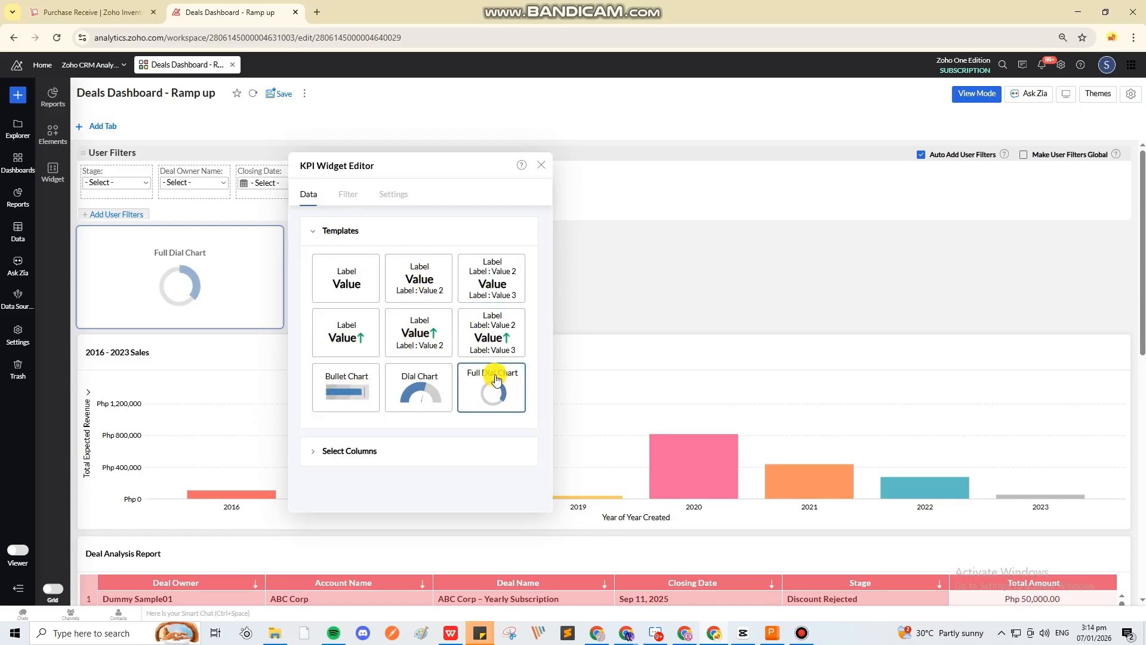
{"action": "left_click", "coordinate": [357, 296]}
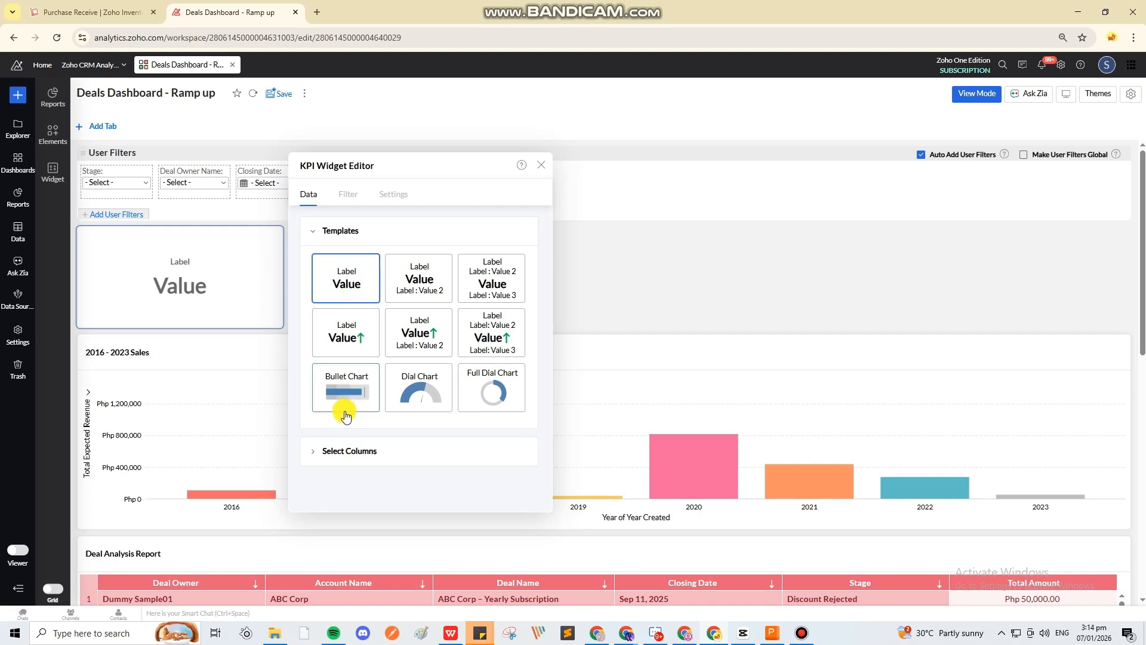
Set the KPI widget's data column to the sum of Amount from the Deals table.
{"action": "left_click", "coordinate": [343, 452]}
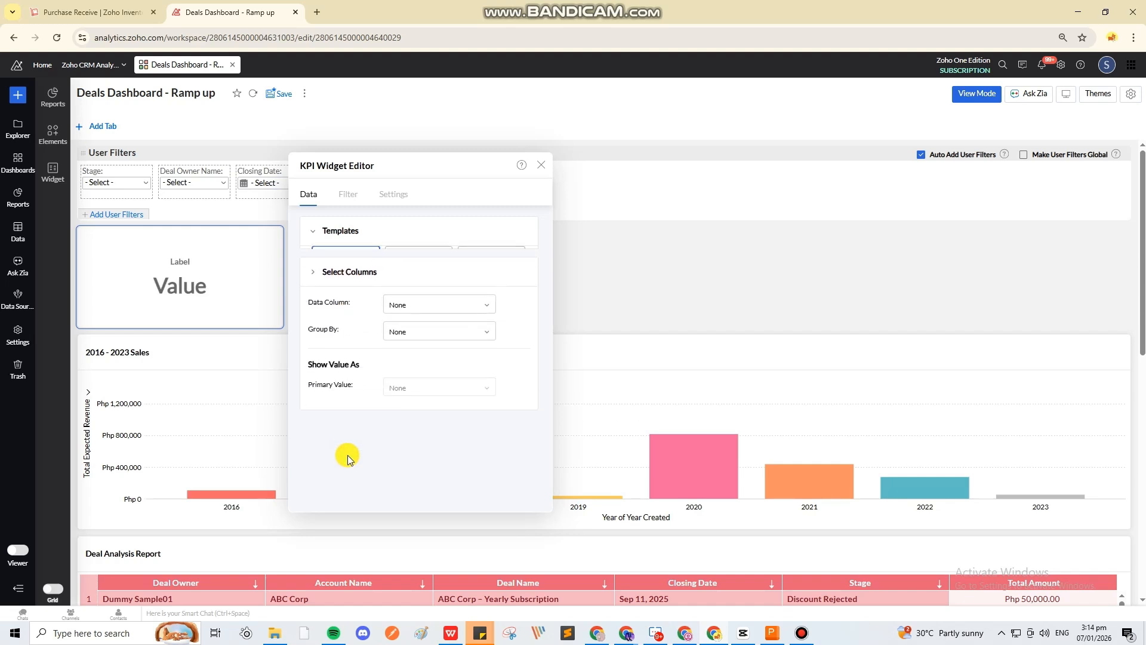
{"action": "left_click", "coordinate": [415, 301]}
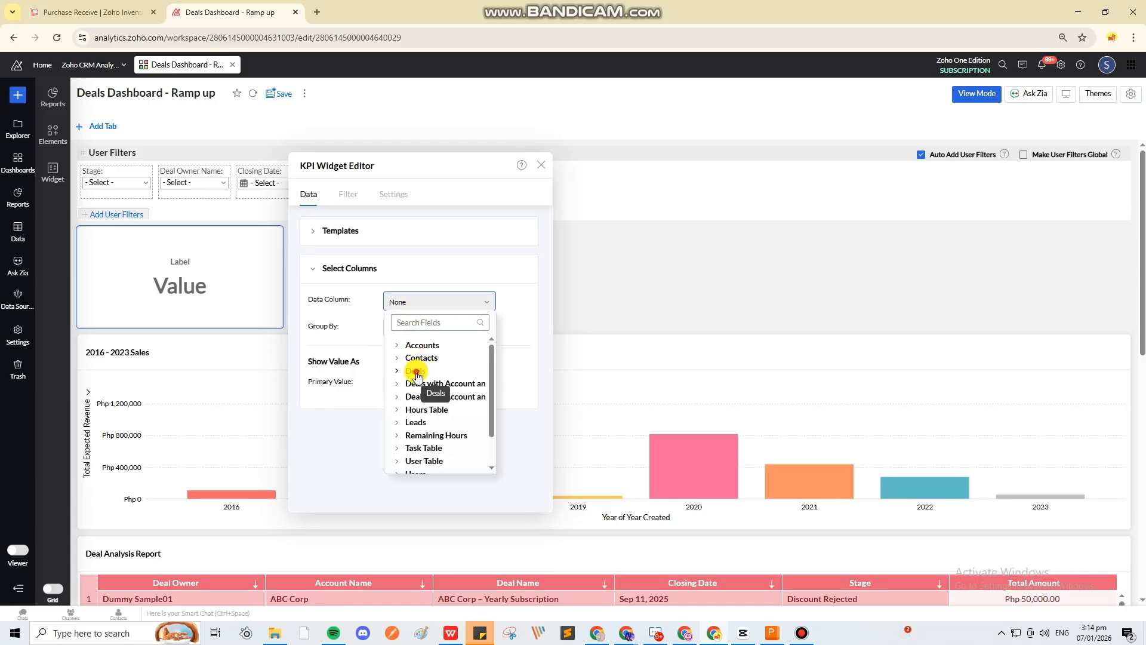
{"action": "left_click", "coordinate": [417, 371]}
{"action": "scroll", "coordinate": [417, 389], "scroll_direction": "down", "scroll_amount": 3}
{"action": "scroll", "coordinate": [425, 413], "scroll_direction": "down", "scroll_amount": 3}
{"action": "scroll", "coordinate": [418, 328], "scroll_direction": "up", "scroll_amount": 3}
{"action": "left_click", "coordinate": [503, 399]}
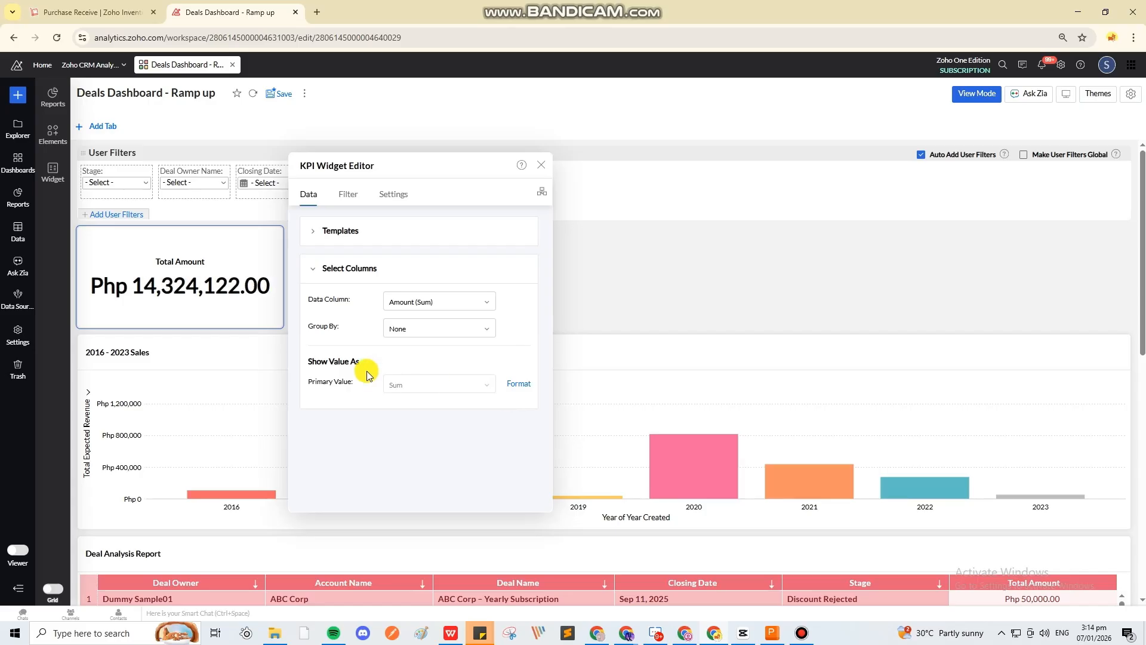
Group the KPI widget's value by the Deals Amount Category column.
{"action": "left_click", "coordinate": [403, 328]}
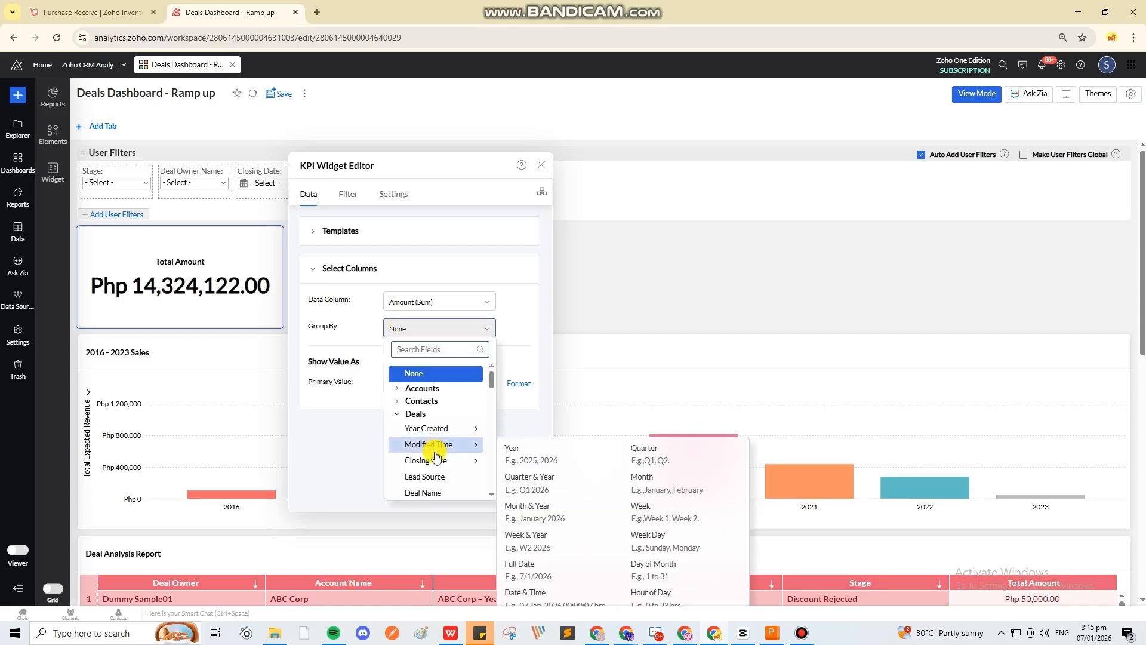
{"action": "scroll", "coordinate": [429, 441], "scroll_direction": "down", "scroll_amount": 3}
{"action": "scroll", "coordinate": [424, 412], "scroll_direction": "down", "scroll_amount": 5}
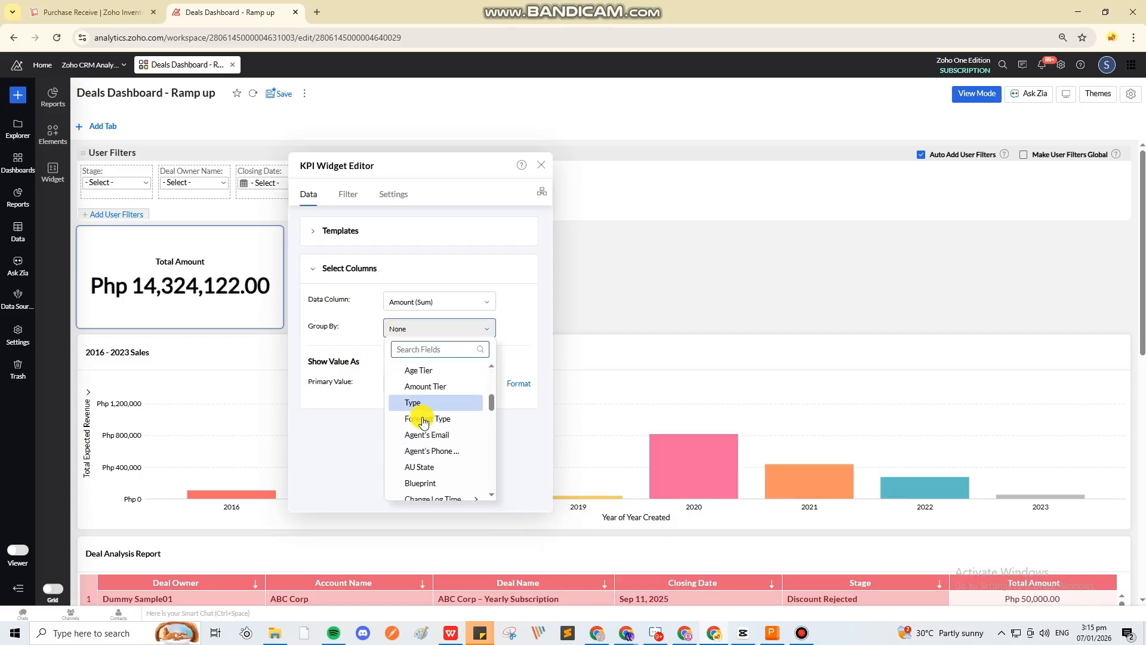
{"action": "scroll", "coordinate": [430, 422], "scroll_direction": "down", "scroll_amount": 6}
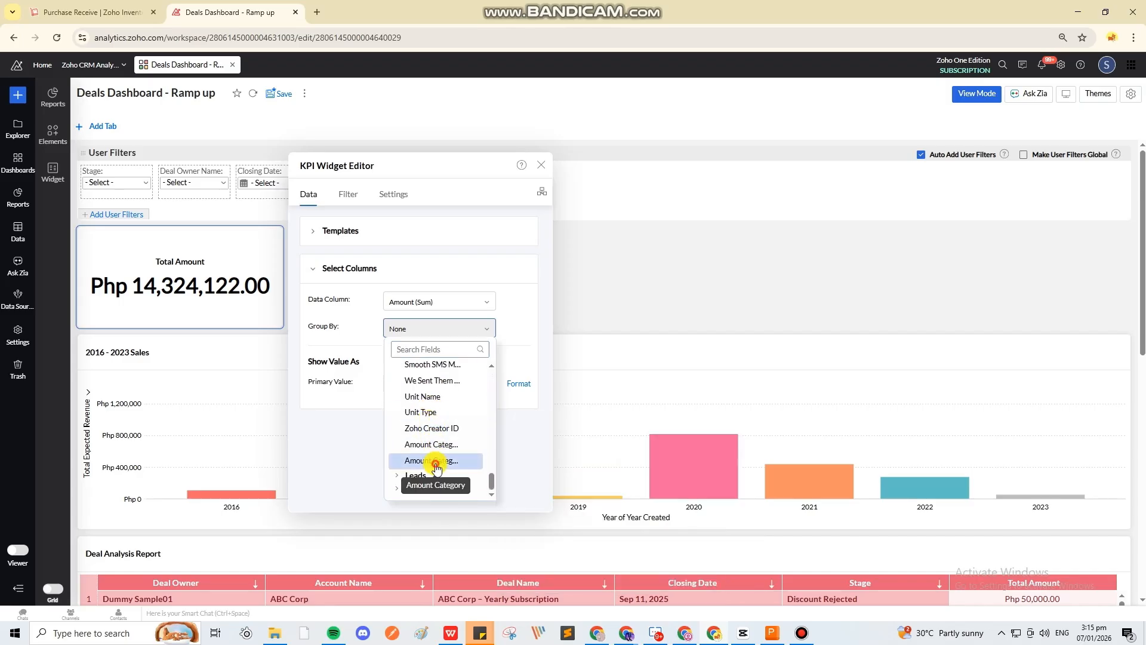
{"action": "left_click", "coordinate": [435, 465]}
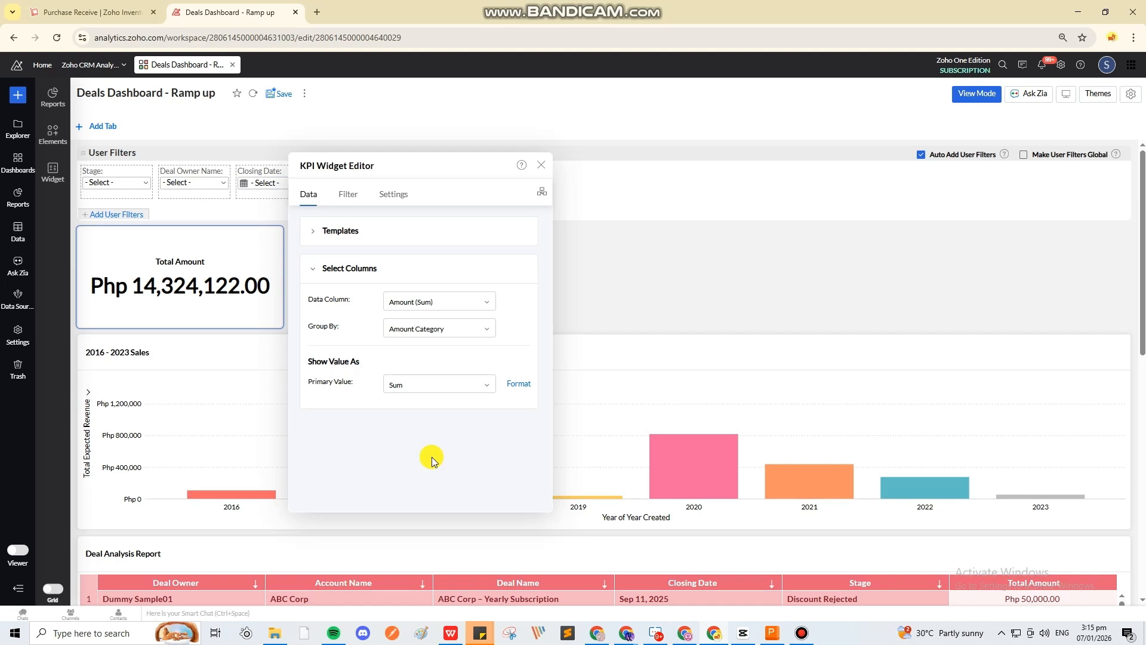
Filter the KPI widget by the Deals Amount Category column to include only the Large value.
{"action": "left_click", "coordinate": [349, 196]}
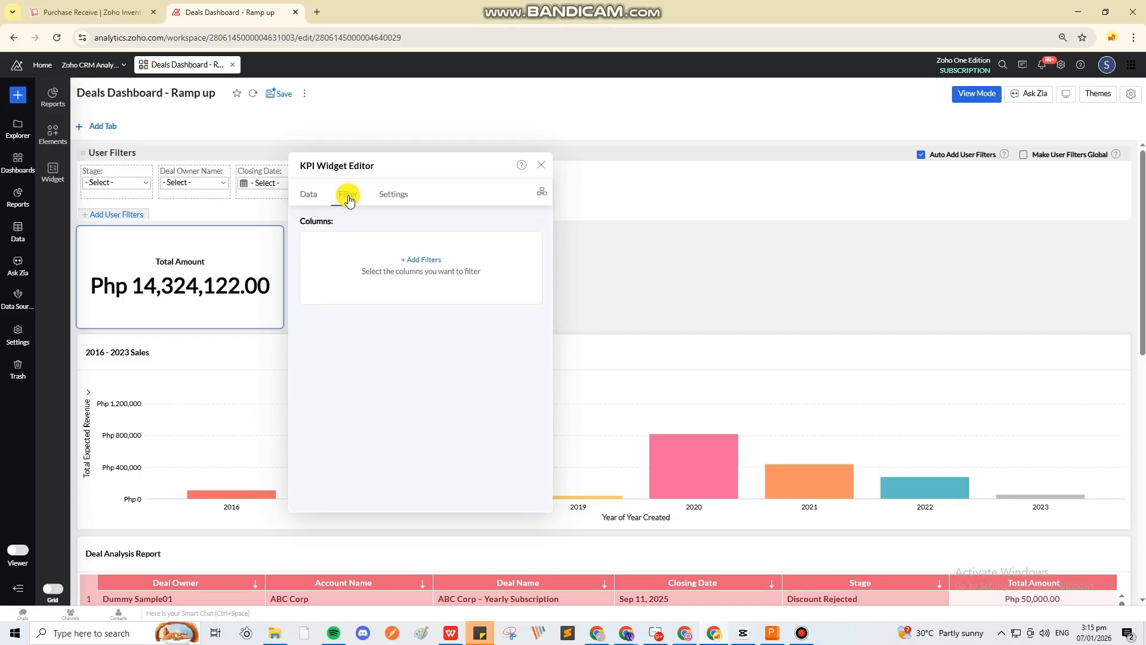
{"action": "left_click", "coordinate": [422, 259]}
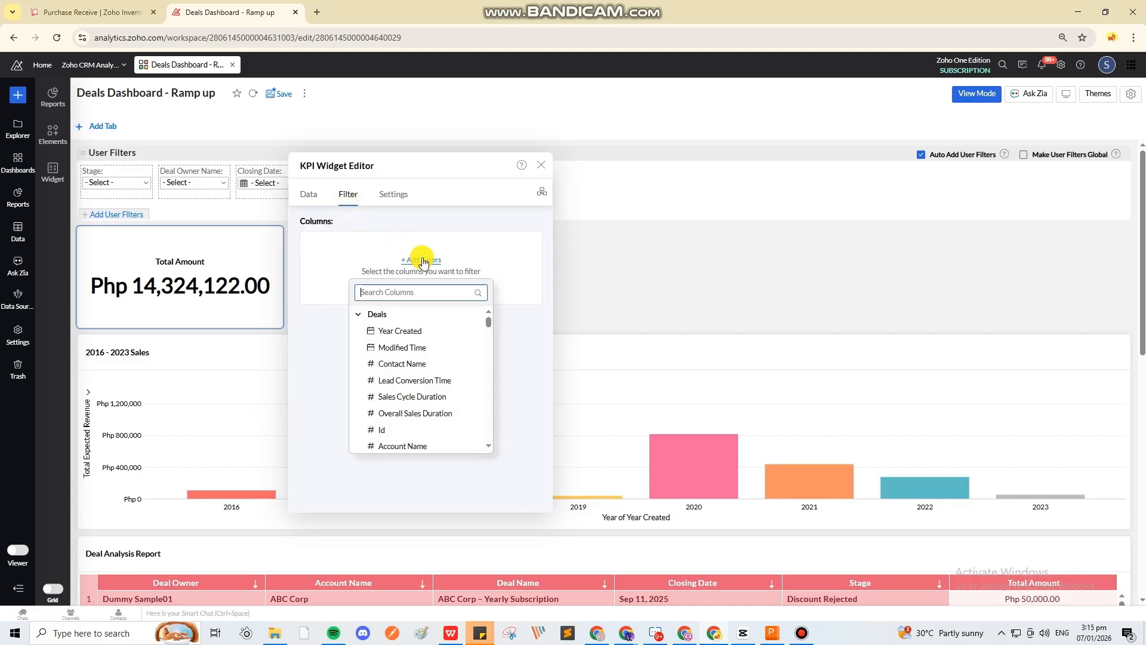
{"action": "scroll", "coordinate": [411, 361], "scroll_direction": "down", "scroll_amount": 10}
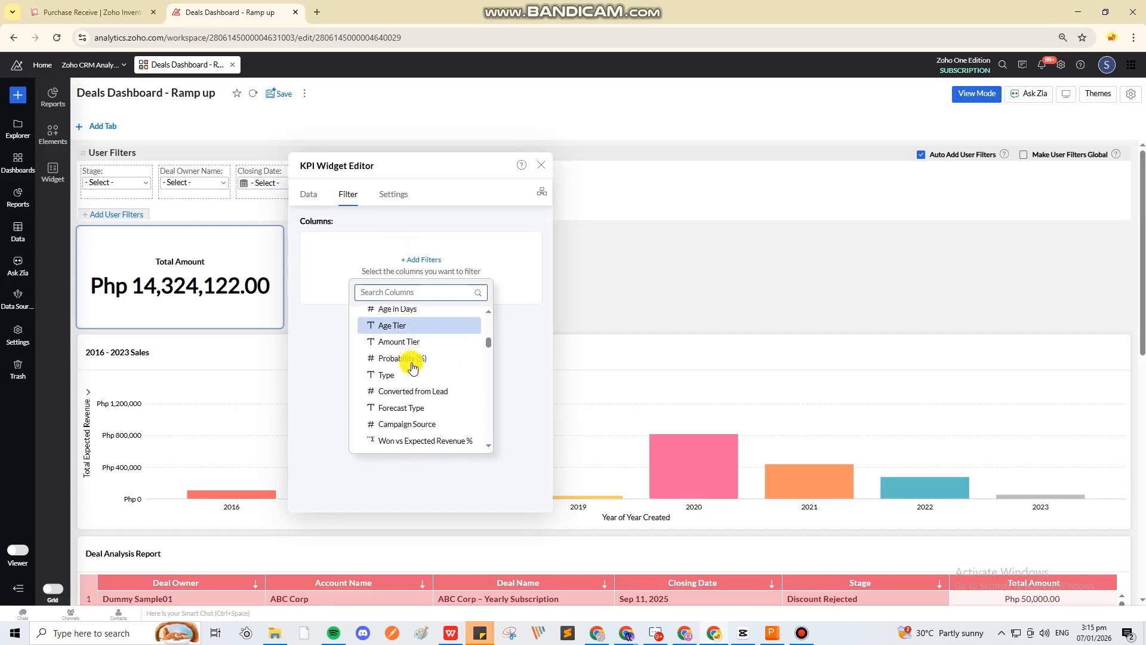
{"action": "scroll", "coordinate": [414, 369], "scroll_direction": "up", "scroll_amount": 10}
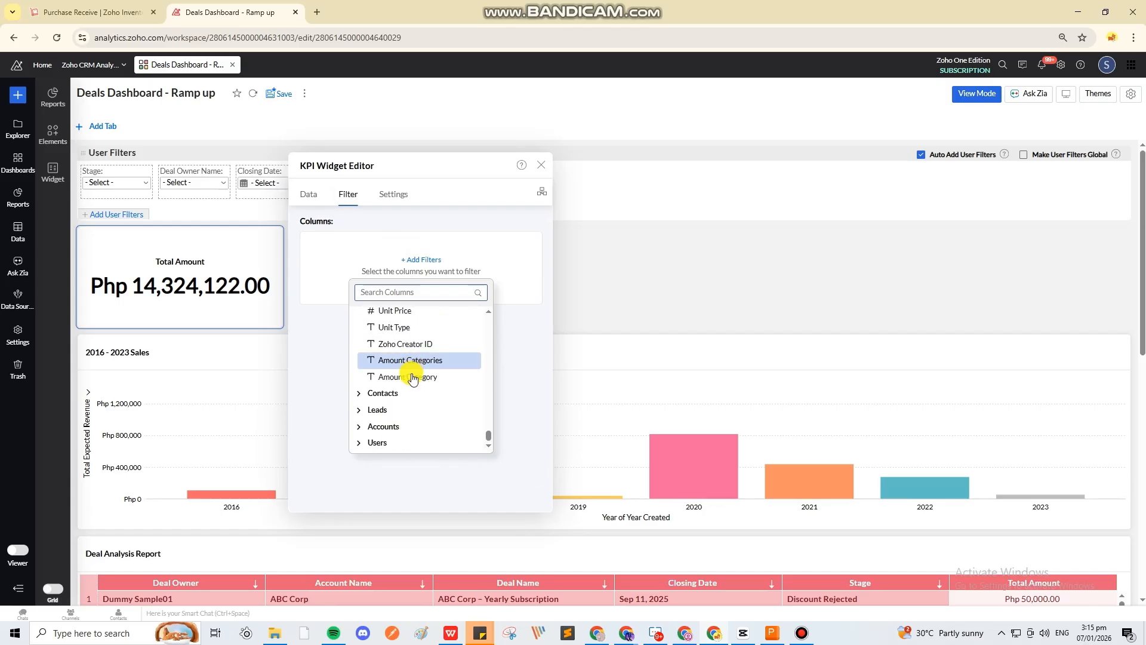
{"action": "left_click", "coordinate": [411, 366]}
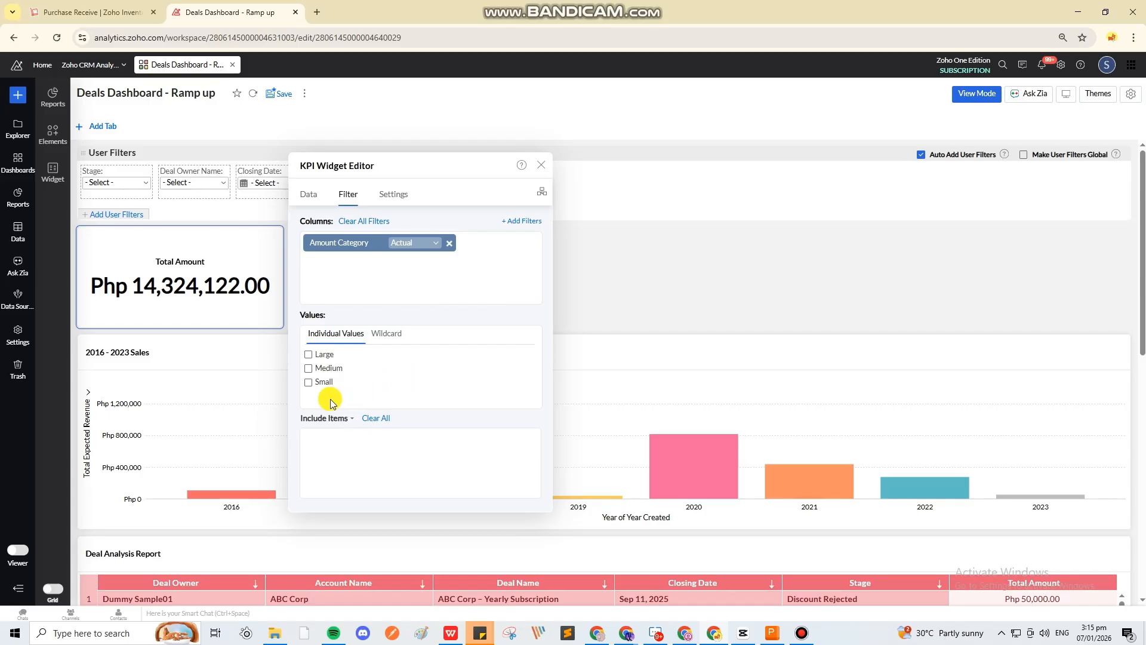
{"action": "left_click", "coordinate": [327, 358]}
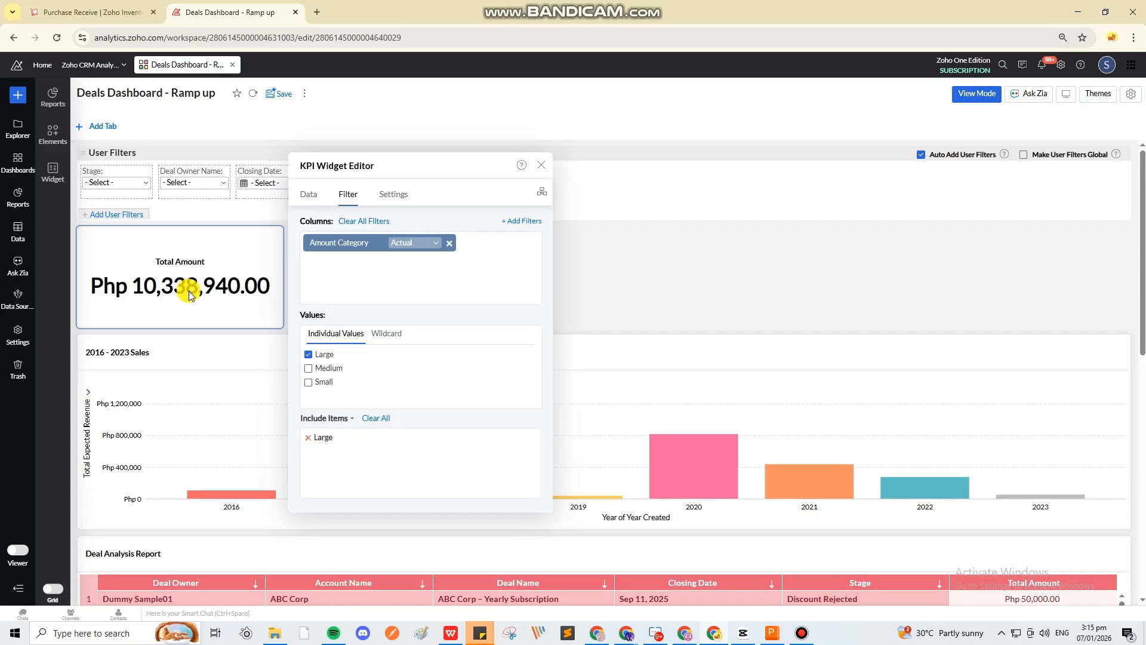
Try several color themes and custom text colors on the KPI widget, settling on the red theme.
{"action": "triple_click", "coordinate": [393, 202]}
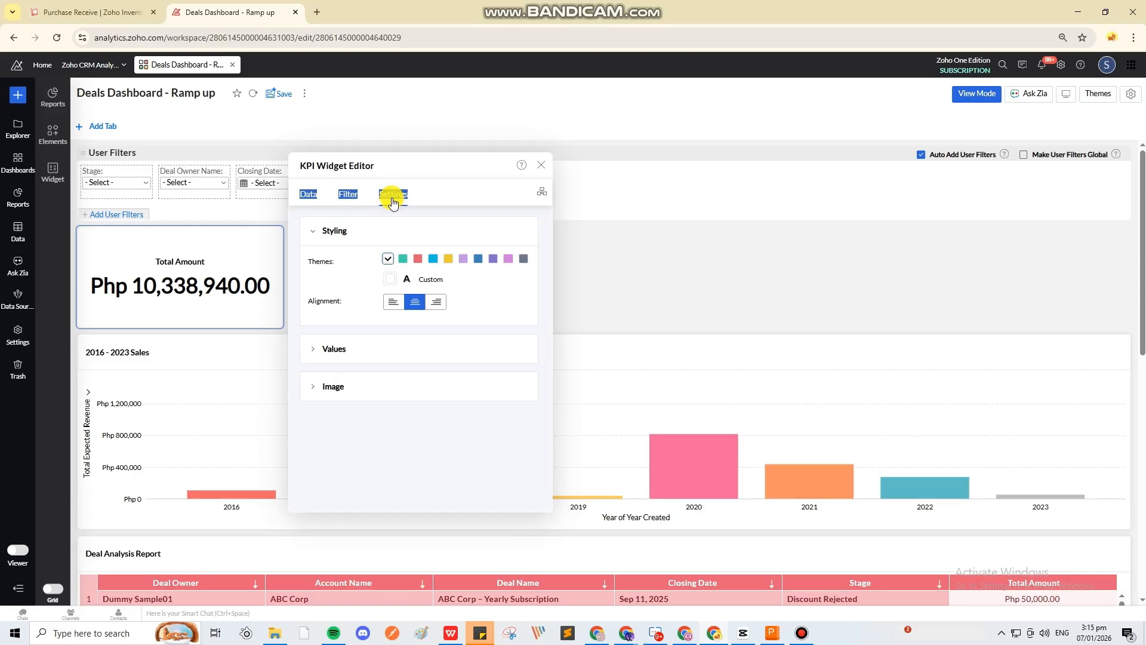
{"action": "left_click", "coordinate": [403, 259]}
{"action": "left_click", "coordinate": [432, 258]}
{"action": "left_click", "coordinate": [478, 259]}
{"action": "left_click", "coordinate": [407, 279]}
{"action": "left_click", "coordinate": [401, 371]}
{"action": "left_click", "coordinate": [407, 279]}
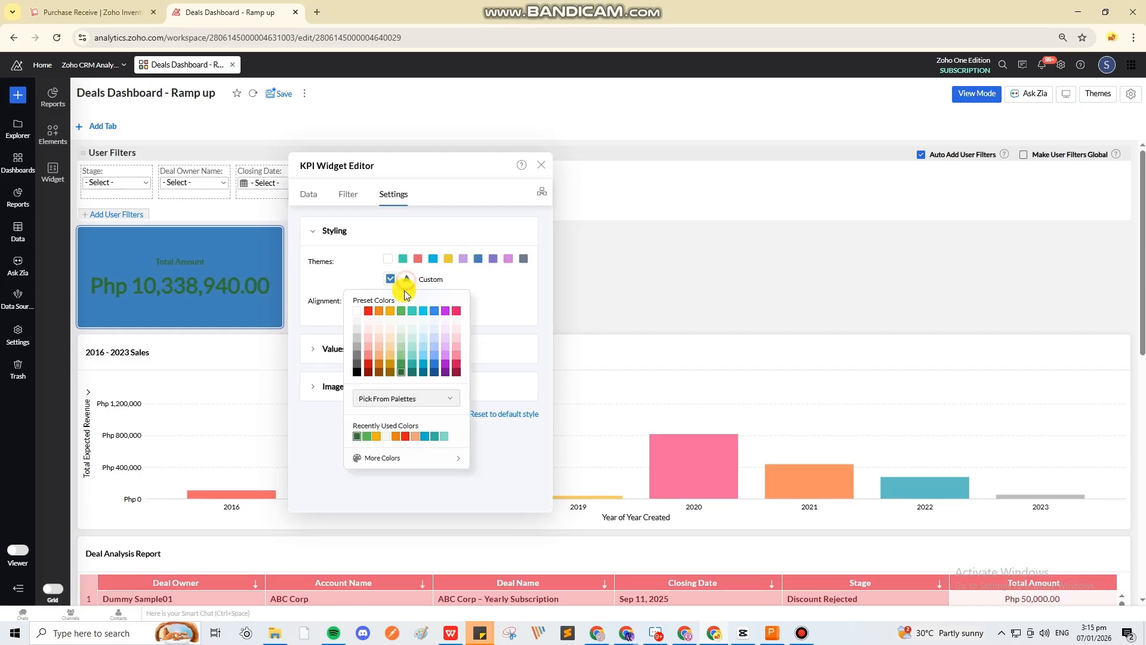
{"action": "left_click", "coordinate": [356, 315]}
{"action": "left_click", "coordinate": [418, 258]}
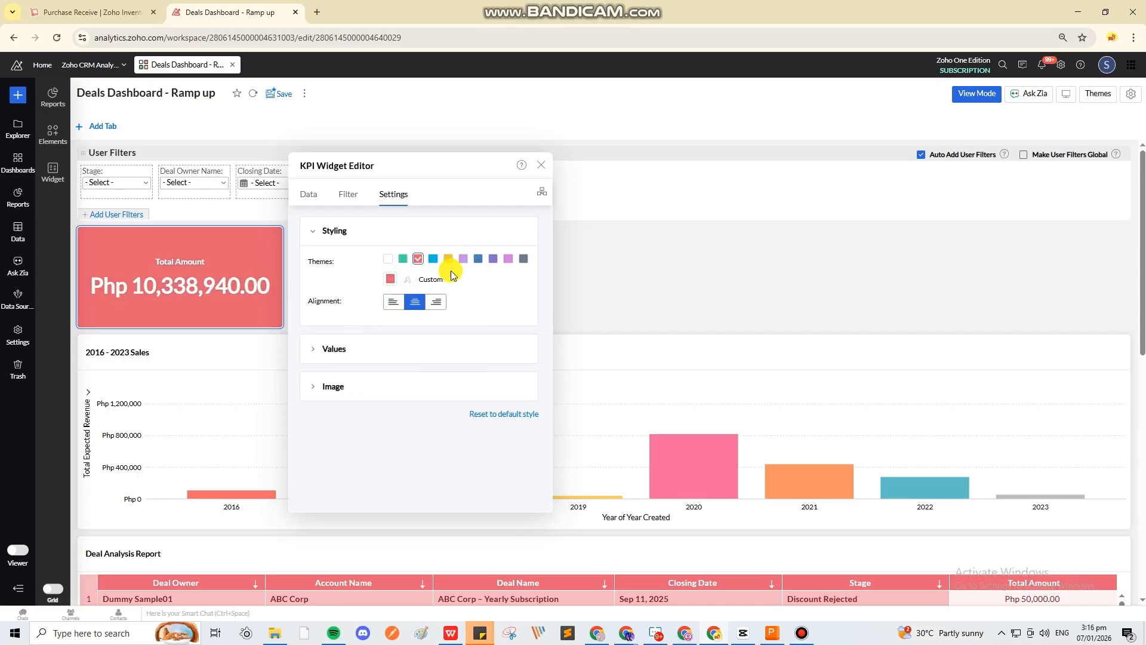
Set the label name of the KPI widget's primary value to "Total Revenue (Large)".
{"action": "left_click", "coordinate": [341, 350]}
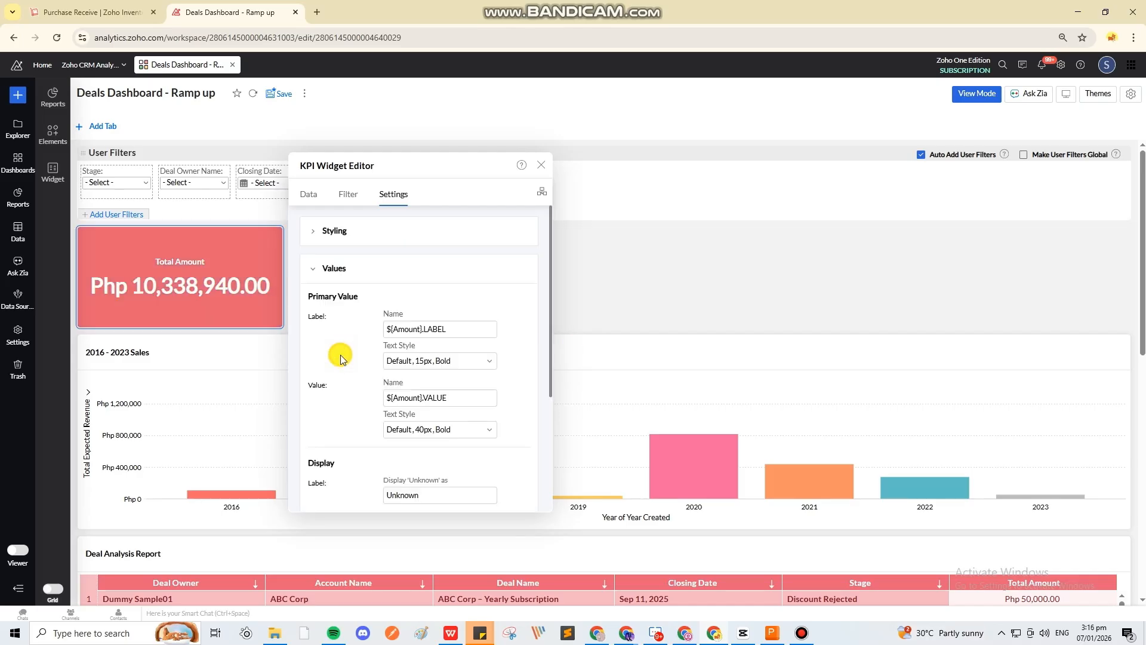
{"action": "scroll", "coordinate": [361, 316], "scroll_direction": "down", "scroll_amount": 2}
{"action": "left_click", "coordinate": [418, 271]}
{"action": "key", "text": "ctrl+a"}
{"action": "type", "text": "Tota"}
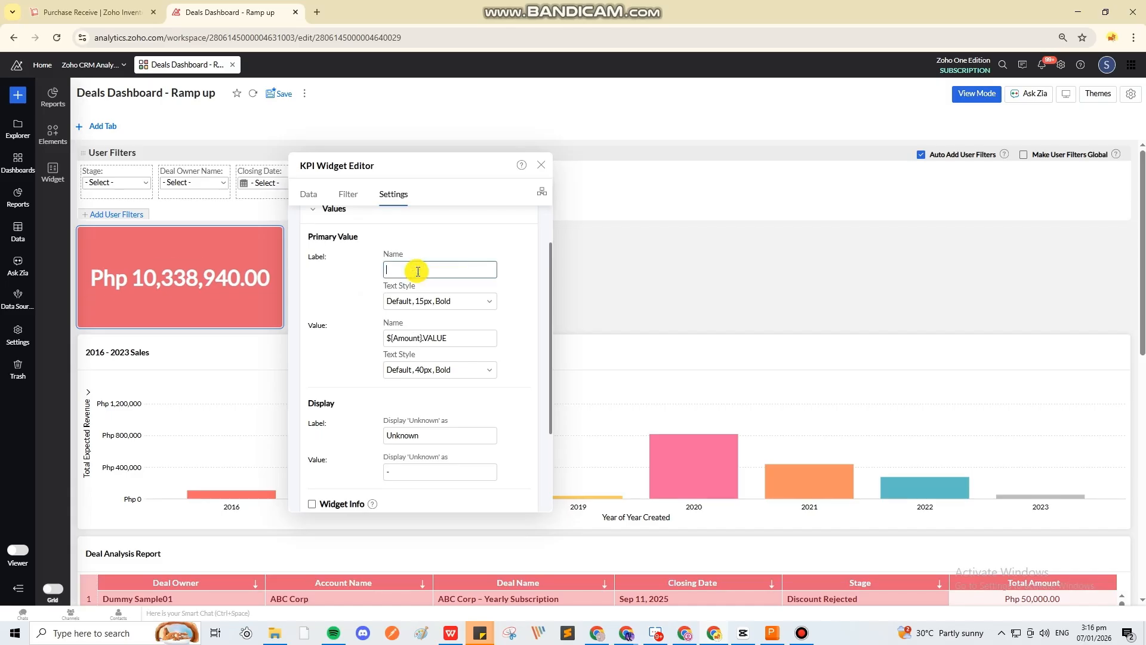
{"action": "type", "text": "l Revu"}
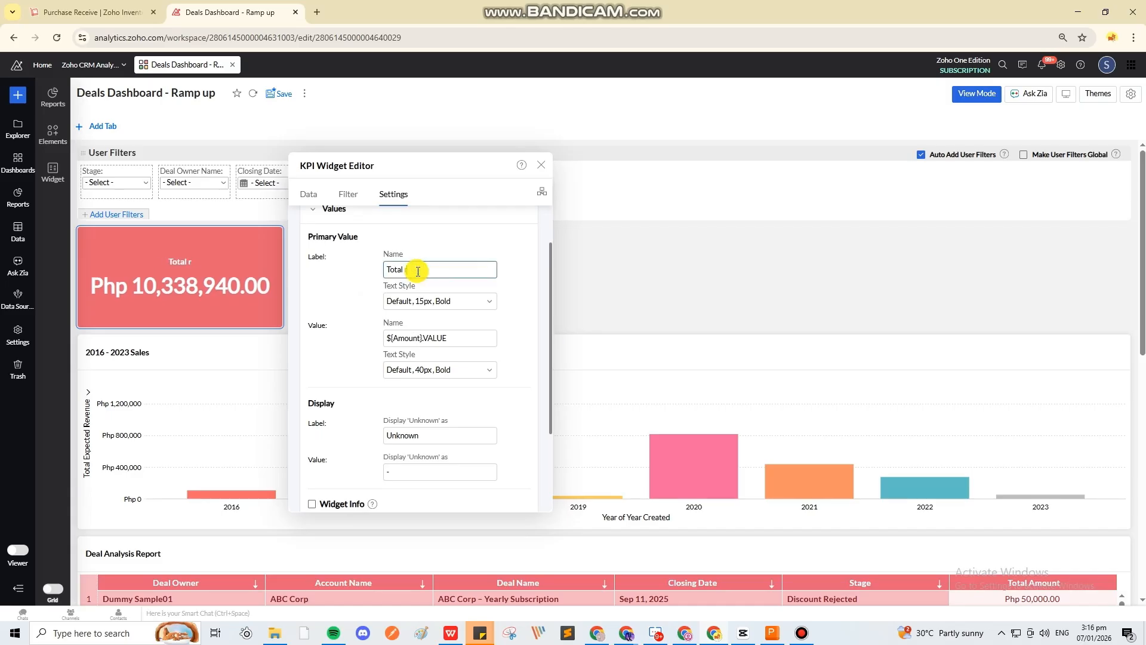
{"action": "type", "text": "enue (Large)"}
Select images (3).png in the image library for the KPI widget, and leave the library without inserting it.
{"action": "scroll", "coordinate": [395, 301], "scroll_direction": "down", "scroll_amount": 2}
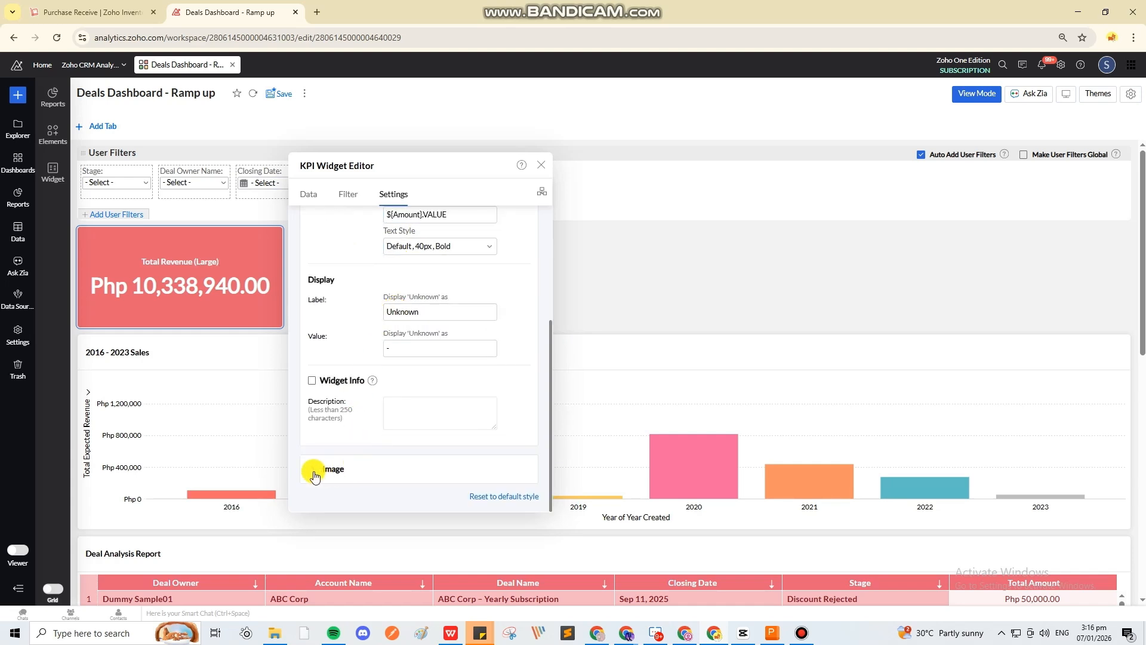
{"action": "left_click", "coordinate": [356, 475]}
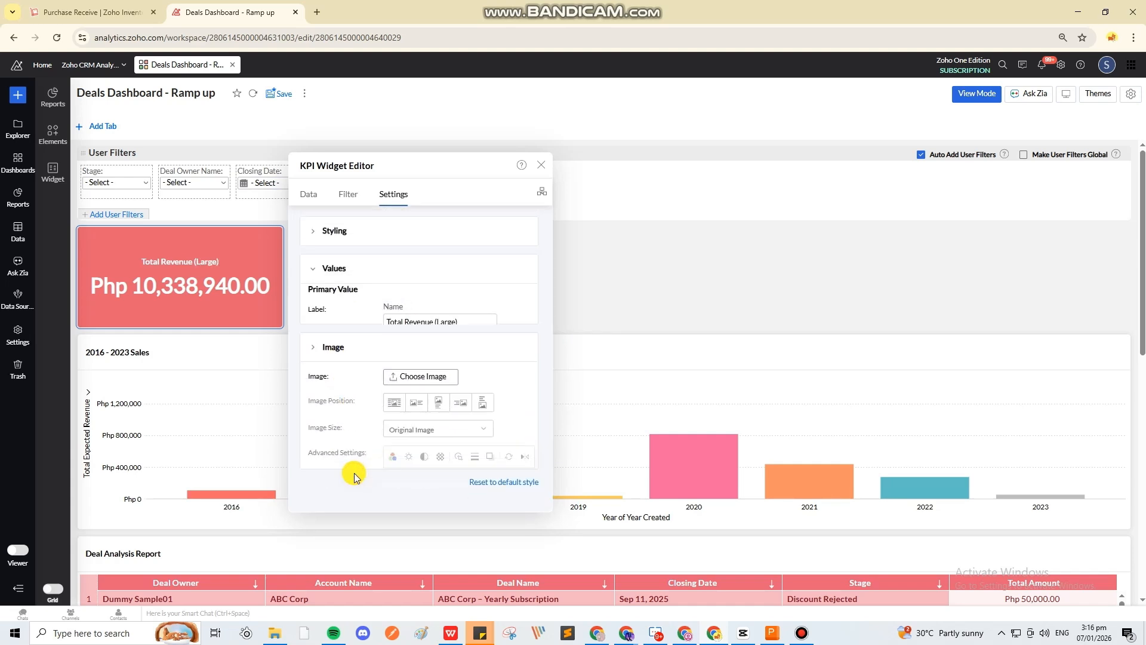
{"action": "left_click", "coordinate": [406, 338]}
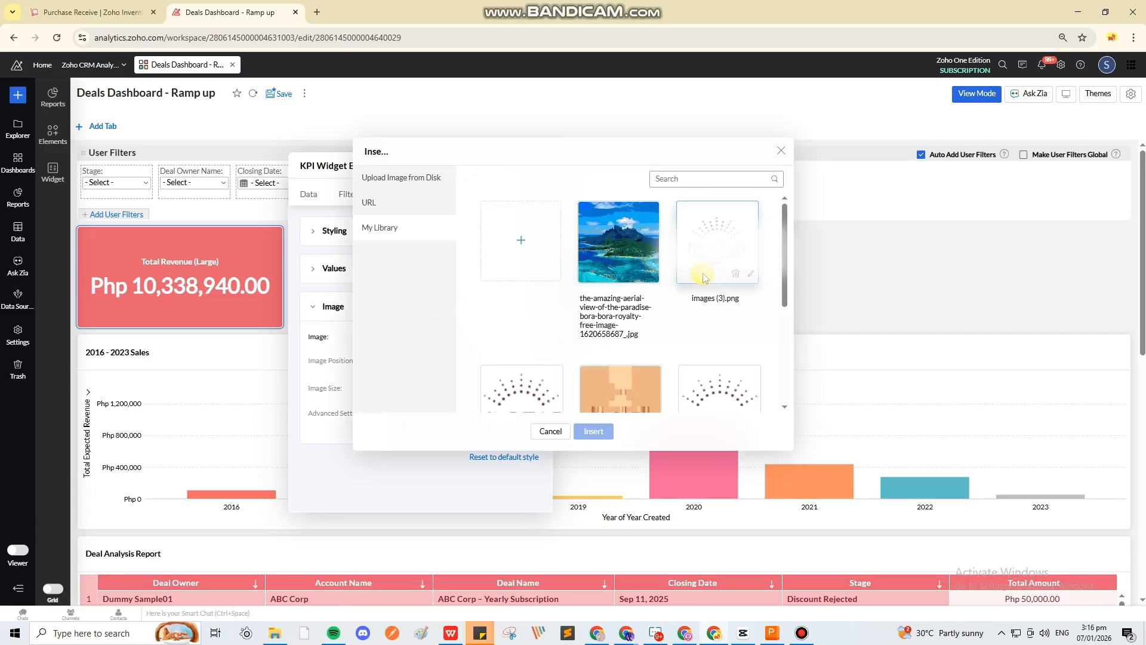
{"action": "left_click", "coordinate": [729, 233]}
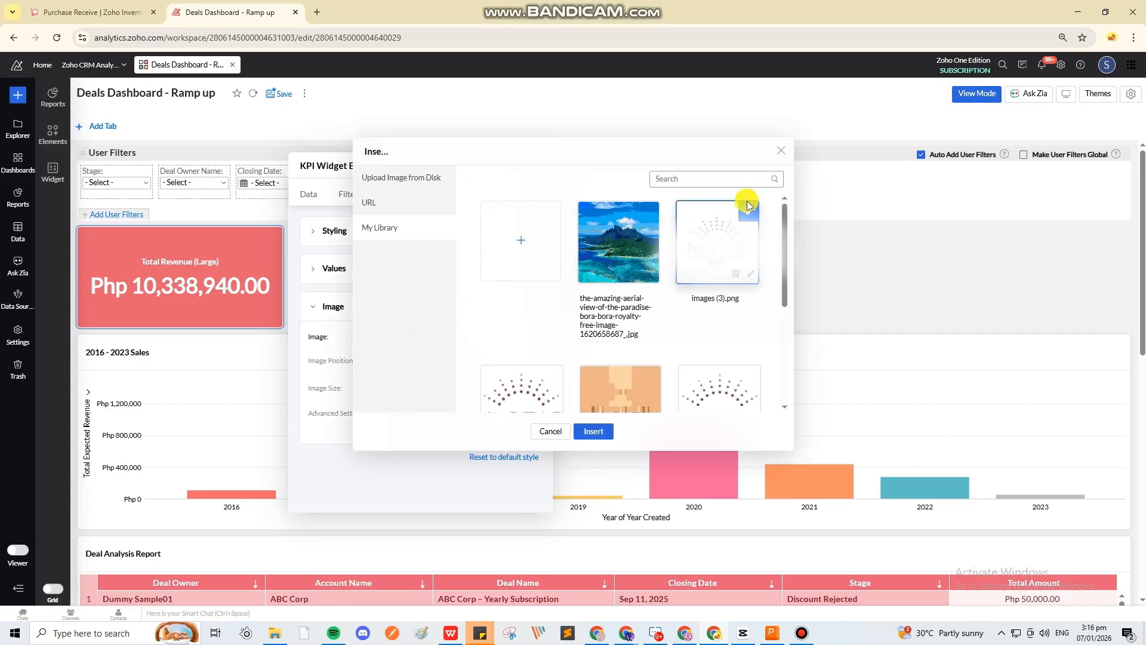
{"action": "left_click", "coordinate": [782, 152]}
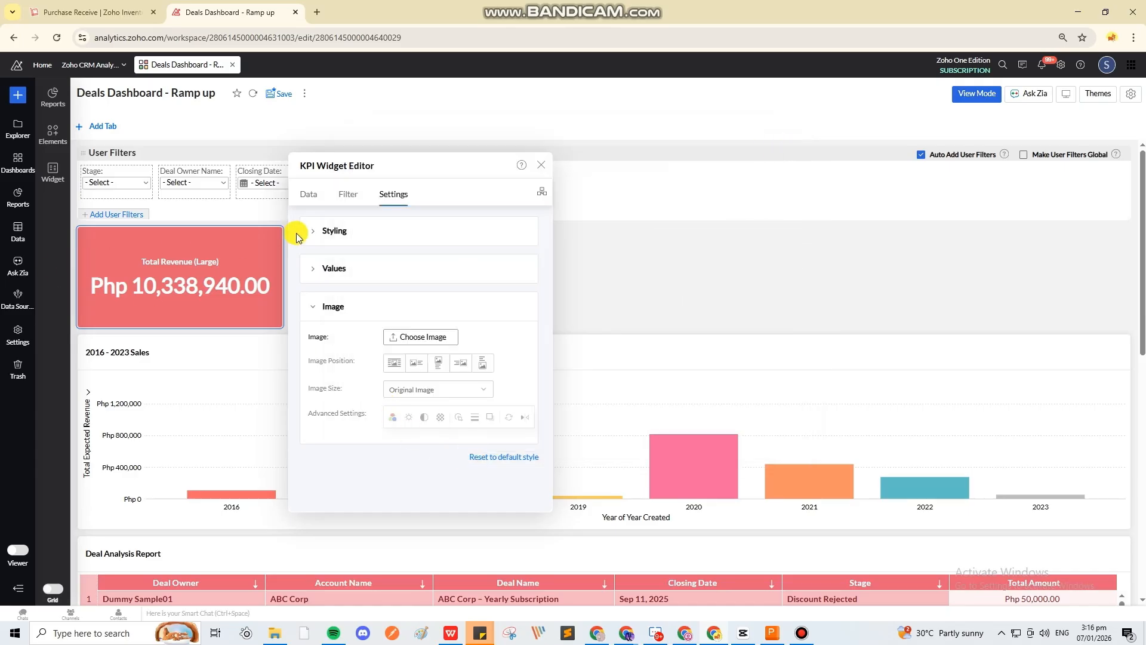
Close the KPI widget editor and return to the dashboard layout.
{"action": "left_click", "coordinate": [545, 166]}
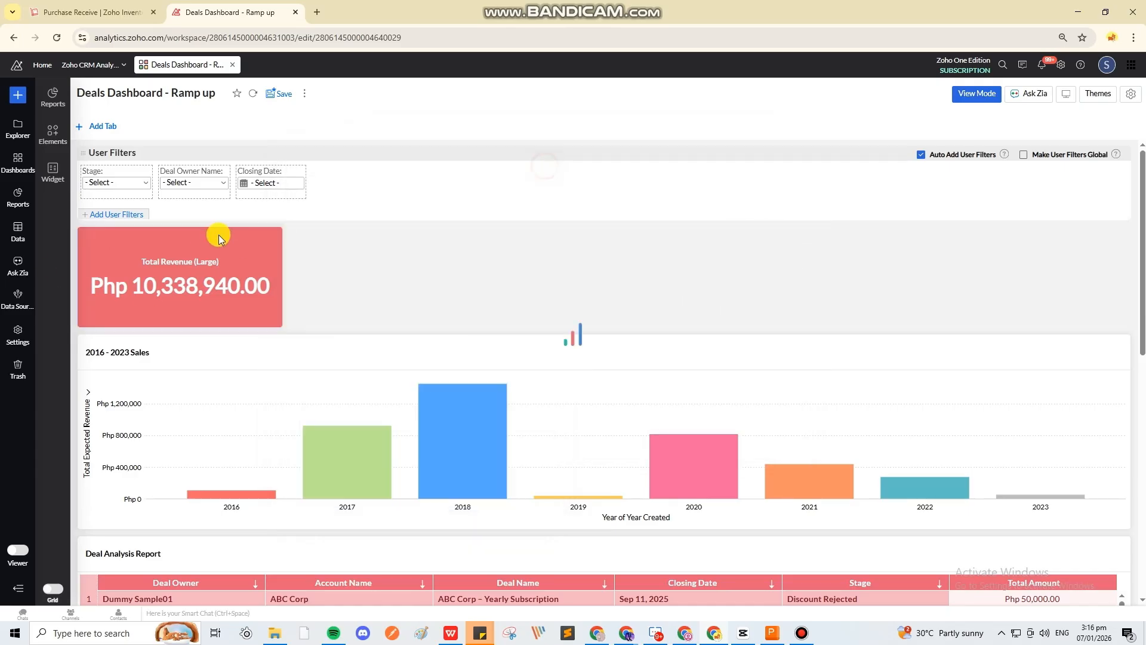
{"action": "left_click_drag", "start_coordinate": [211, 284], "coordinate": [356, 246]}
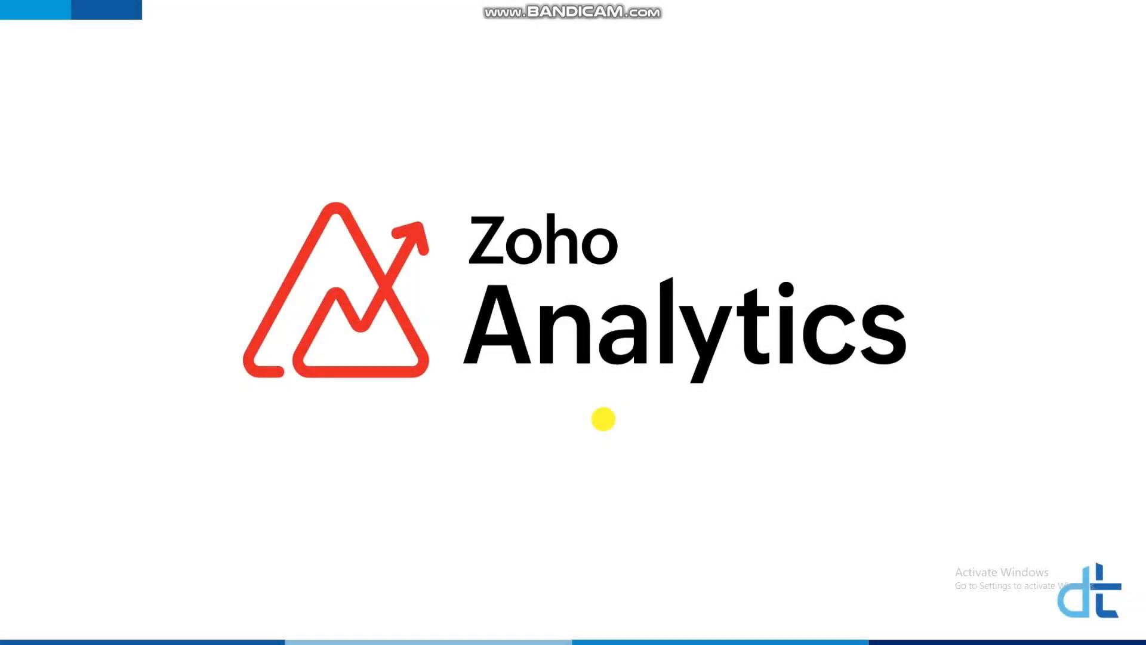